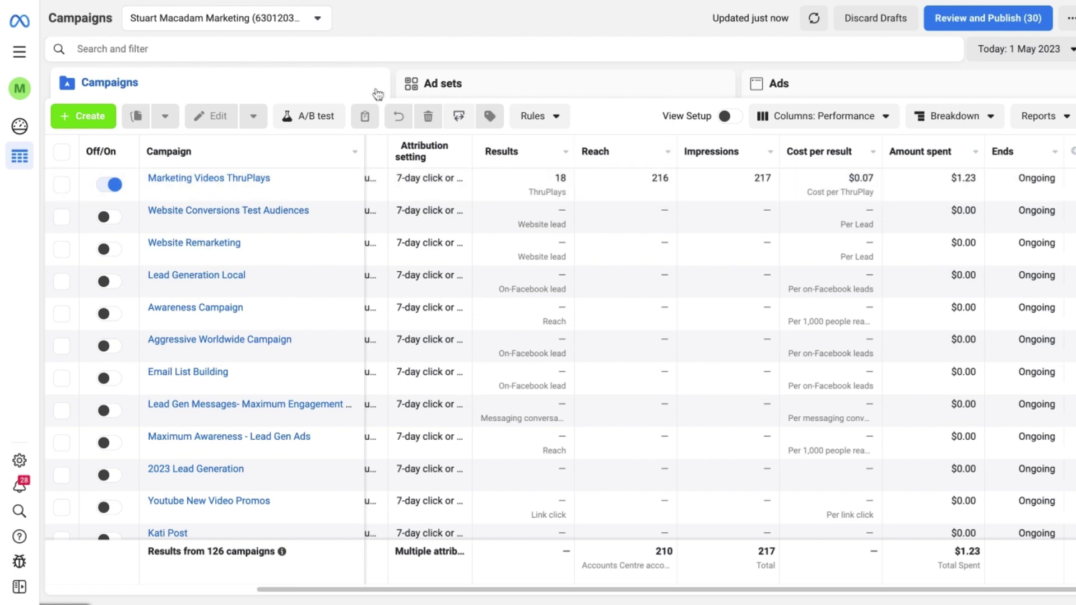
- Create a new Engagement-objective campaign draft, 'New Engagement campaign', with one ad set and ad
left_click(107, 125)
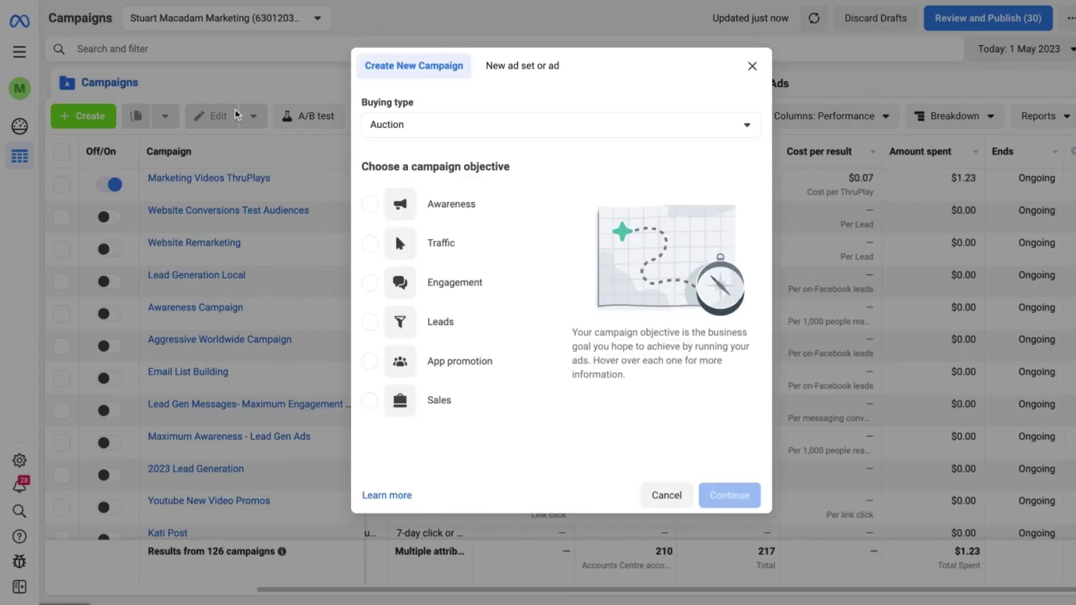
mouse_move(462, 291)
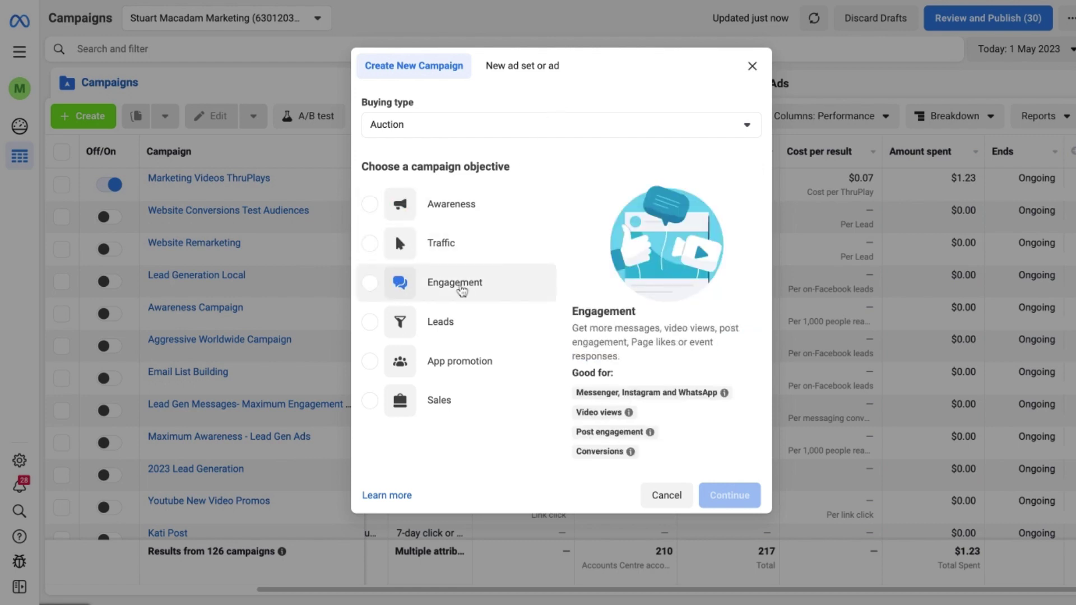
left_click(462, 289)
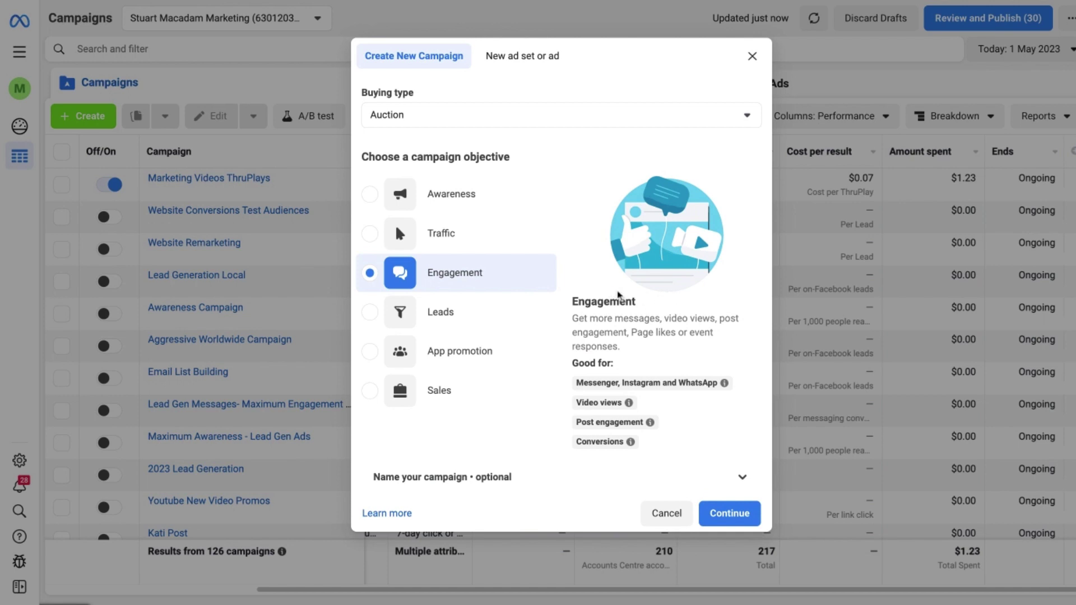
mouse_move(577, 435)
mouse_move(724, 383)
mouse_move(659, 423)
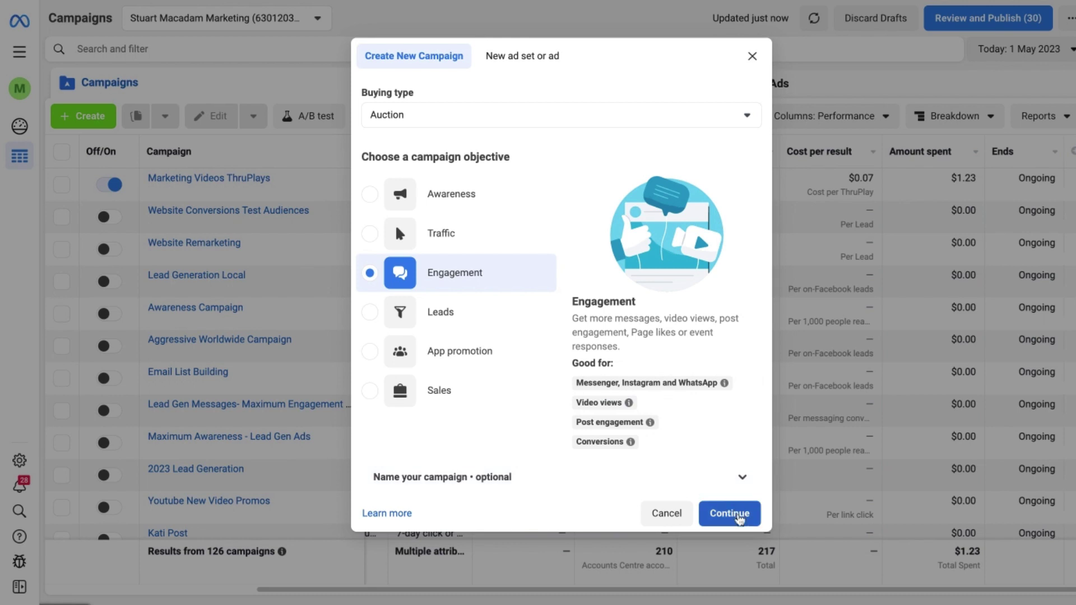
left_click(739, 518)
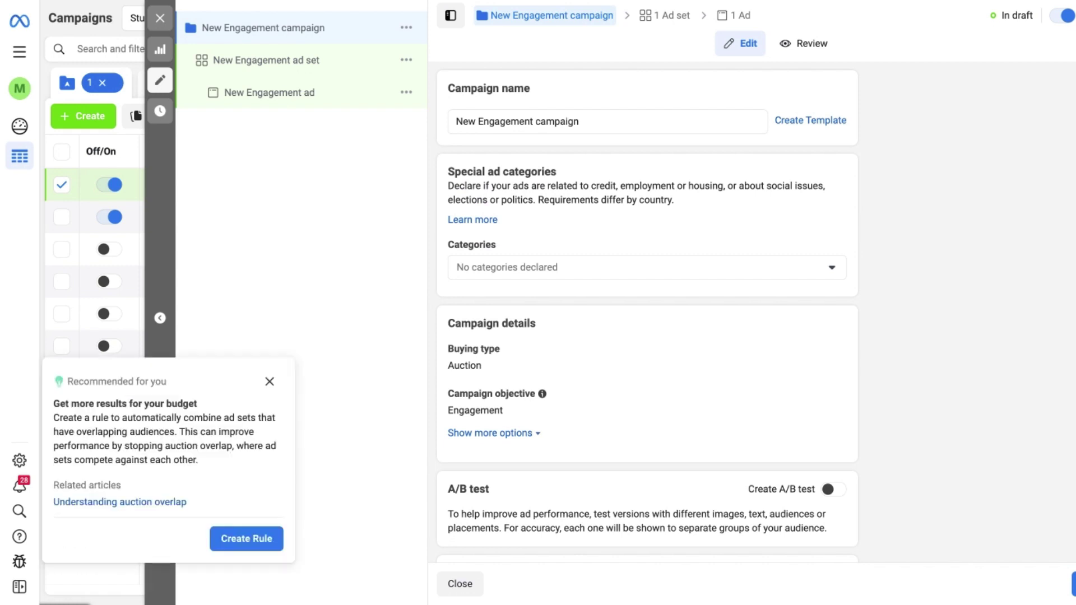
- Replace the campaign name 'New Engagement campaign' with 'Test'
scroll(697, 264, "down", 2)
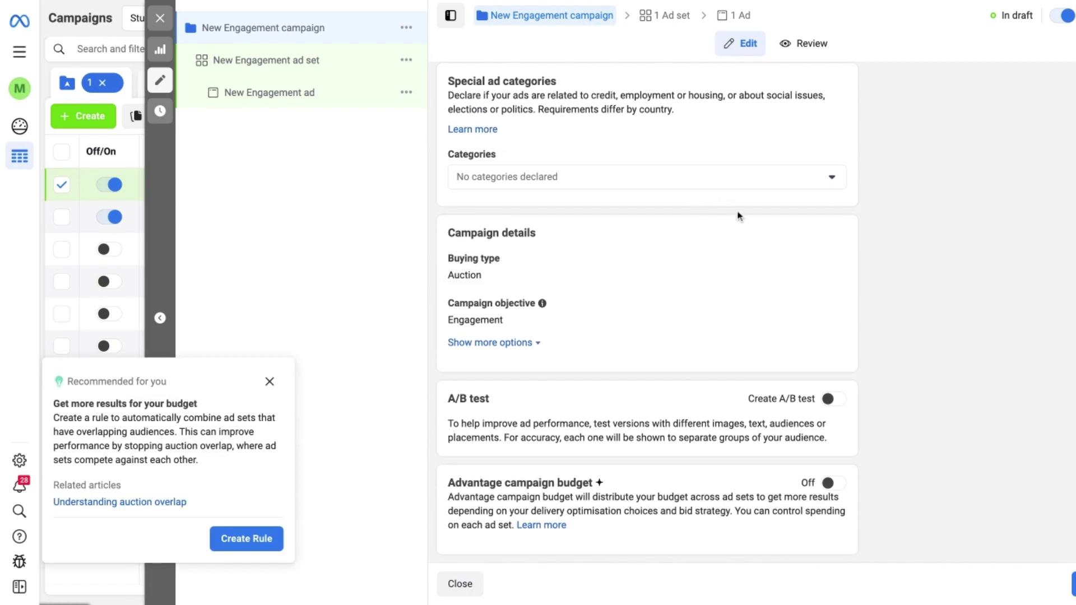
scroll(740, 218, "up", 2)
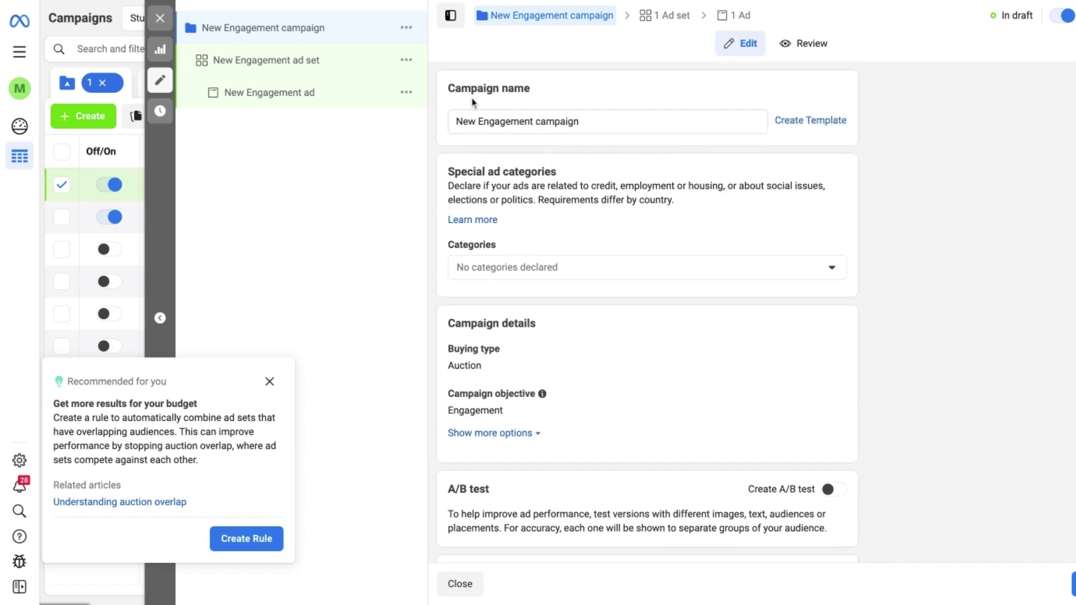
left_click_drag(600, 120, 410, 117)
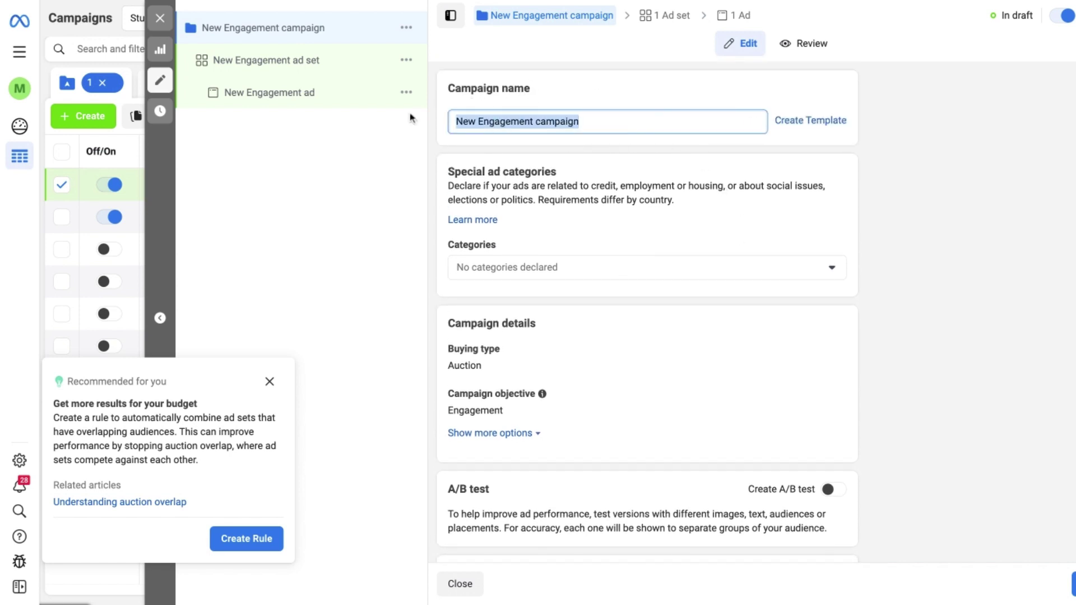
type("Test")
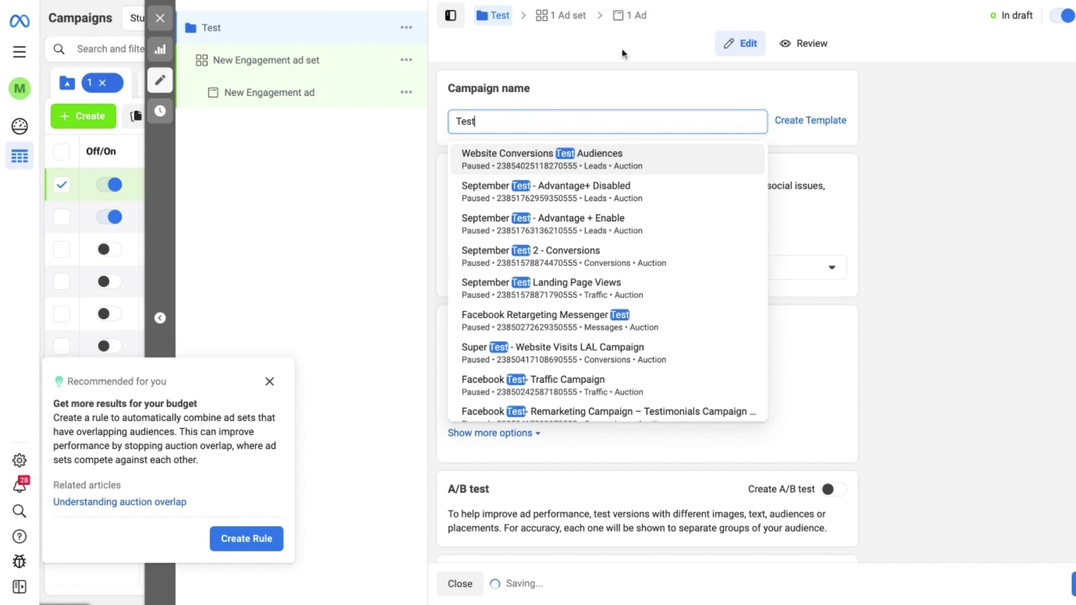
left_click(621, 70)
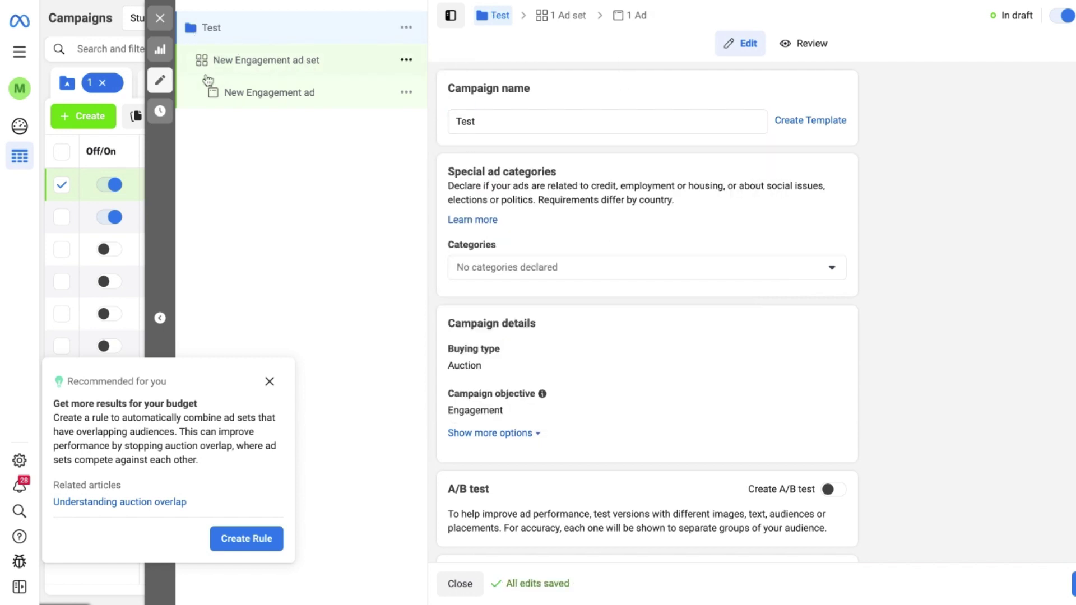
- Open the ad set and rename it to 'Test Ad Set'
left_click(239, 72)
left_click(591, 123)
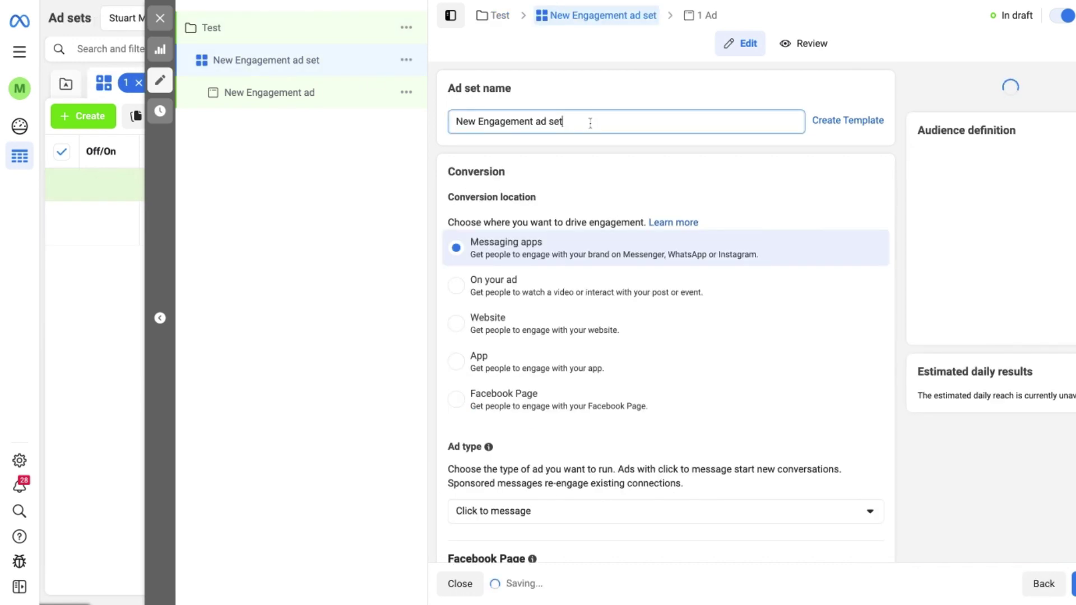
key("ctrl+a")
type("Test ")
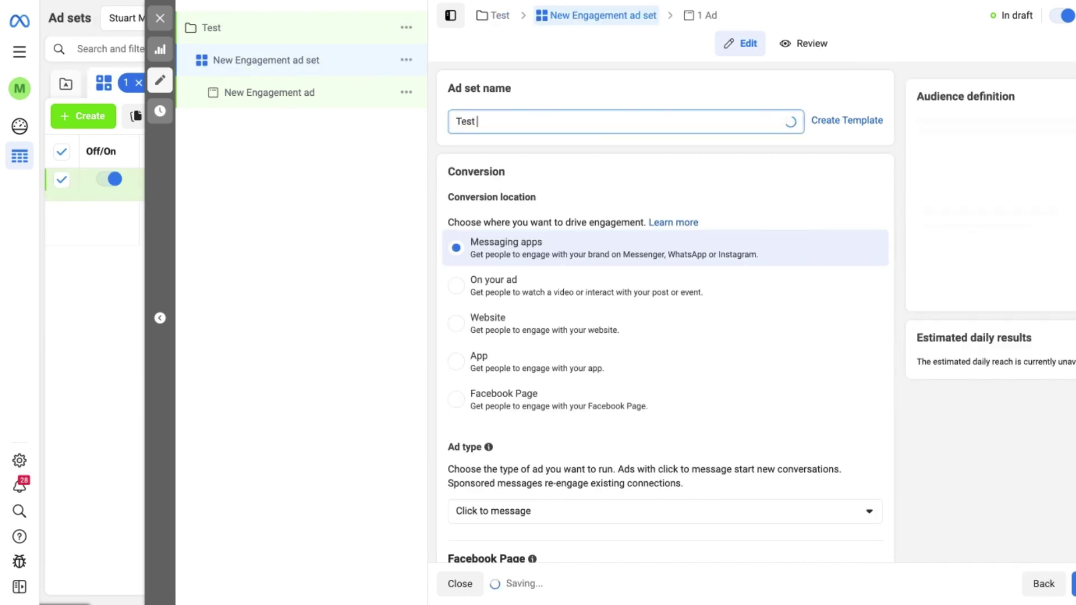
type("Ad Set")
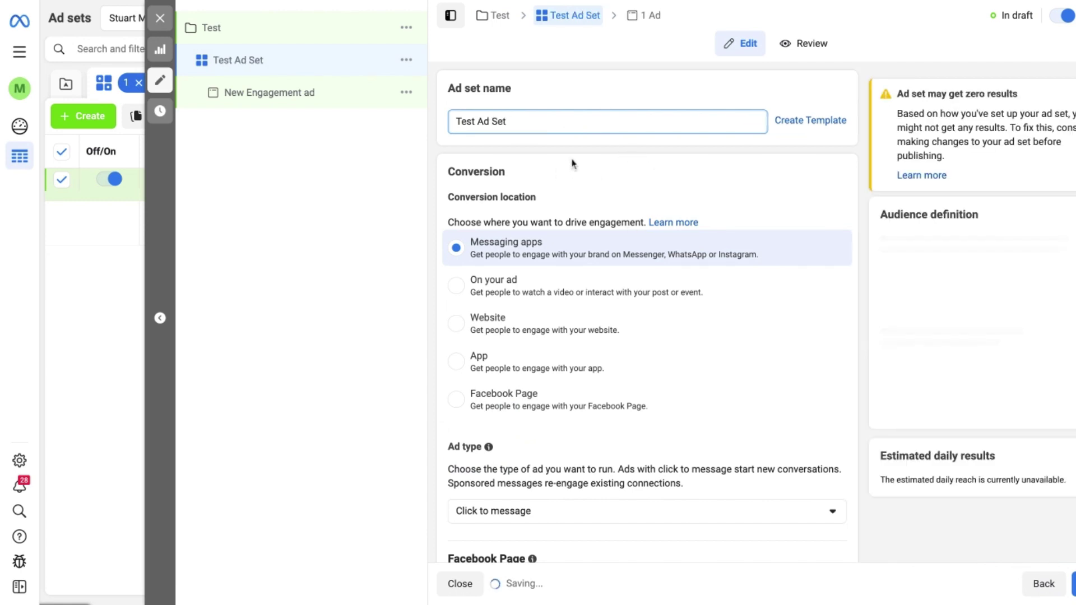
left_click(843, 162)
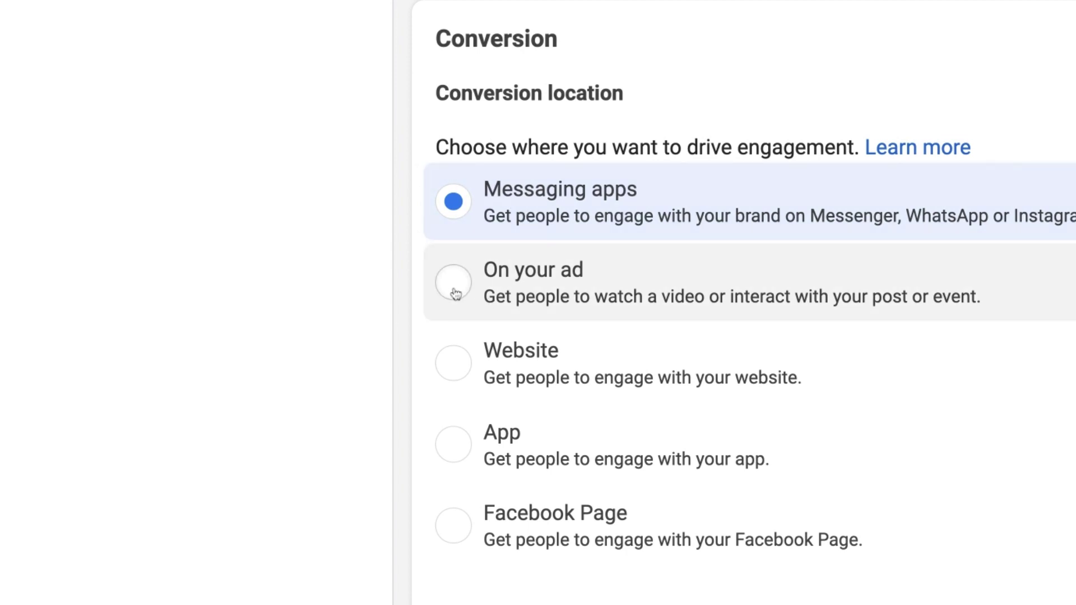
- Set the conversion location to On your ad with Video views as the engagement type
left_click(592, 282)
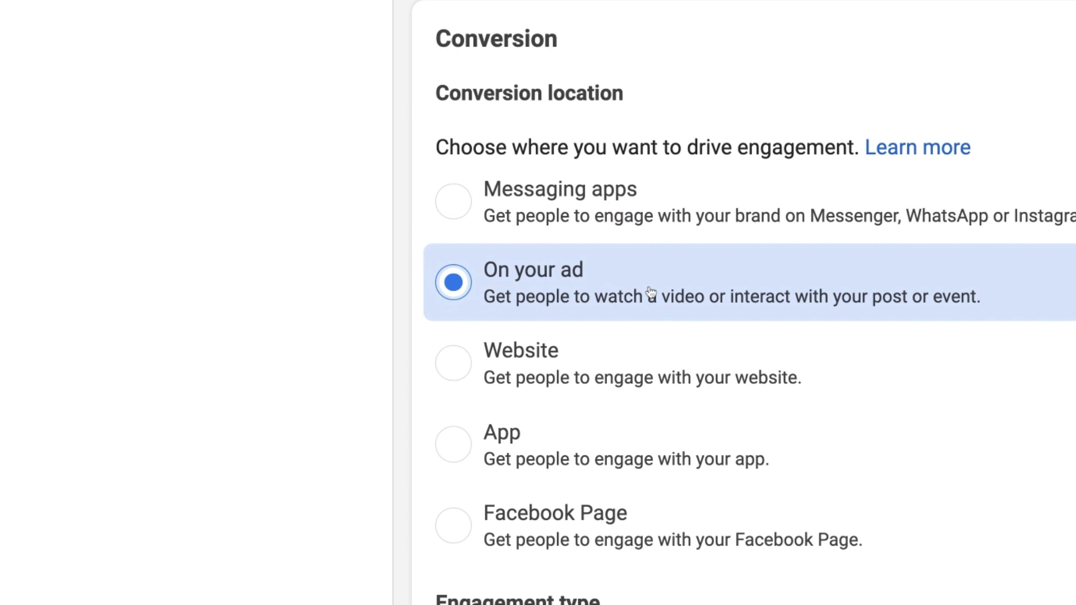
scroll(650, 292, "down", 3)
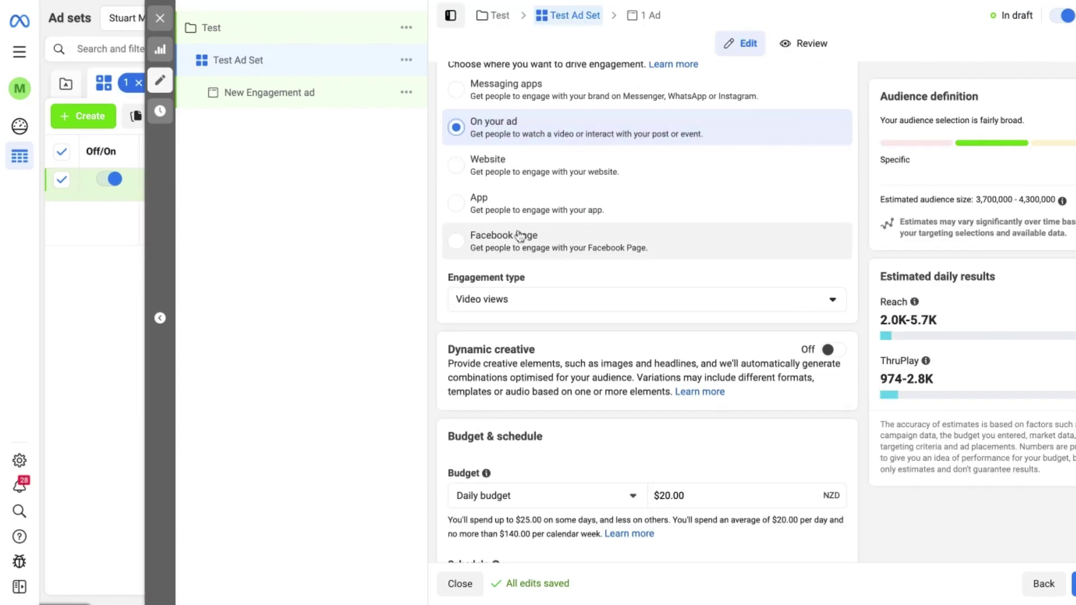
left_click(682, 299)
left_click(490, 331)
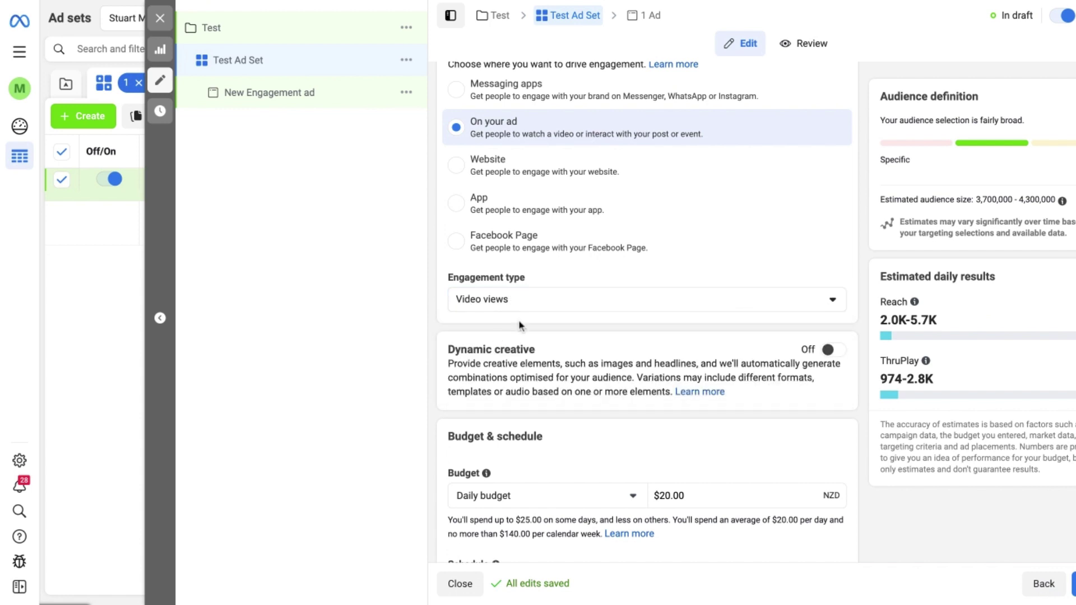
scroll(751, 297, "down", 2)
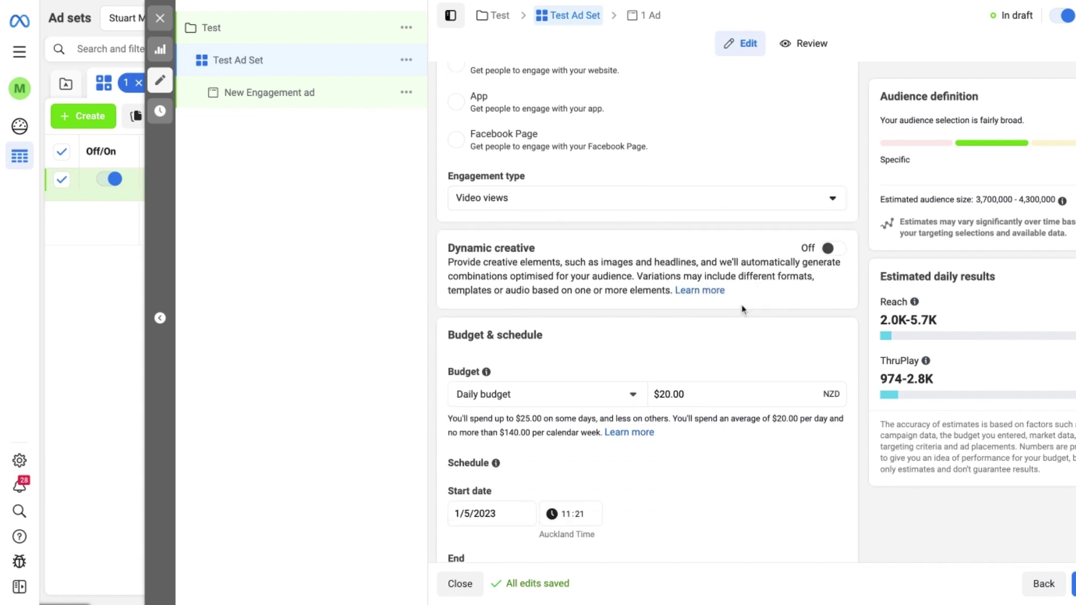
- Lower the ad set's daily budget to $2.00
left_click(662, 394)
key("BackSpace")
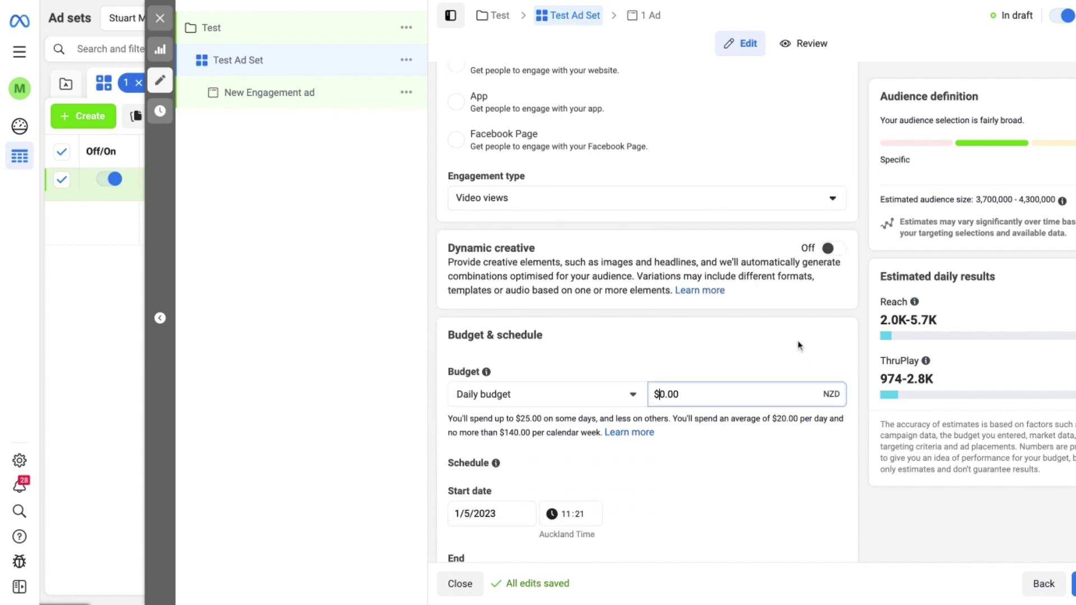
key("Delete")
type("2")
left_click(856, 327)
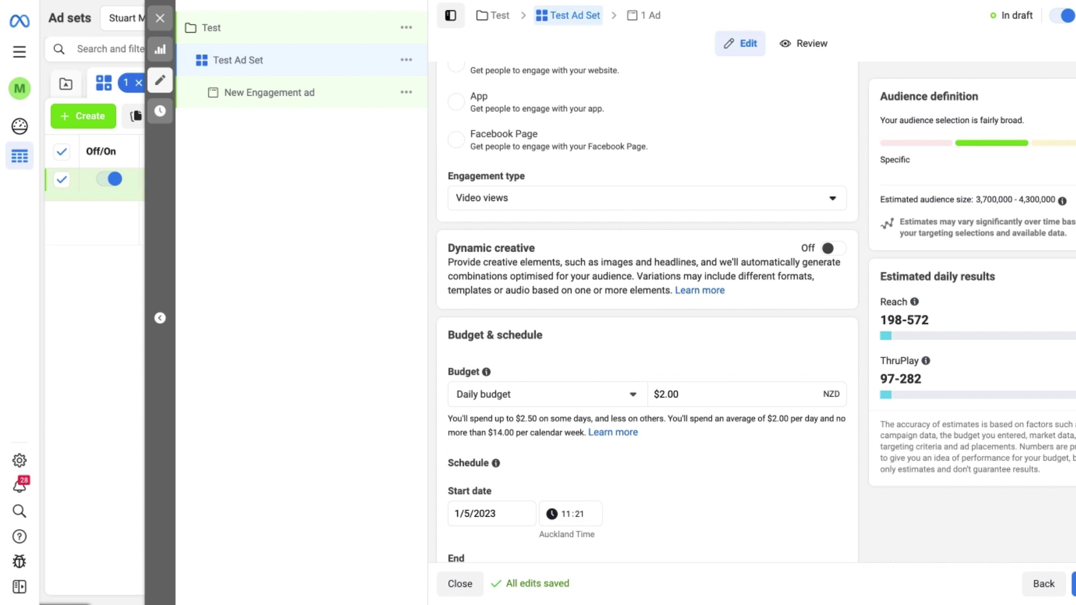
- Search 'business' in Detailed targeting and add the Business (business & finance) interest
scroll(648, 311, "down", 10)
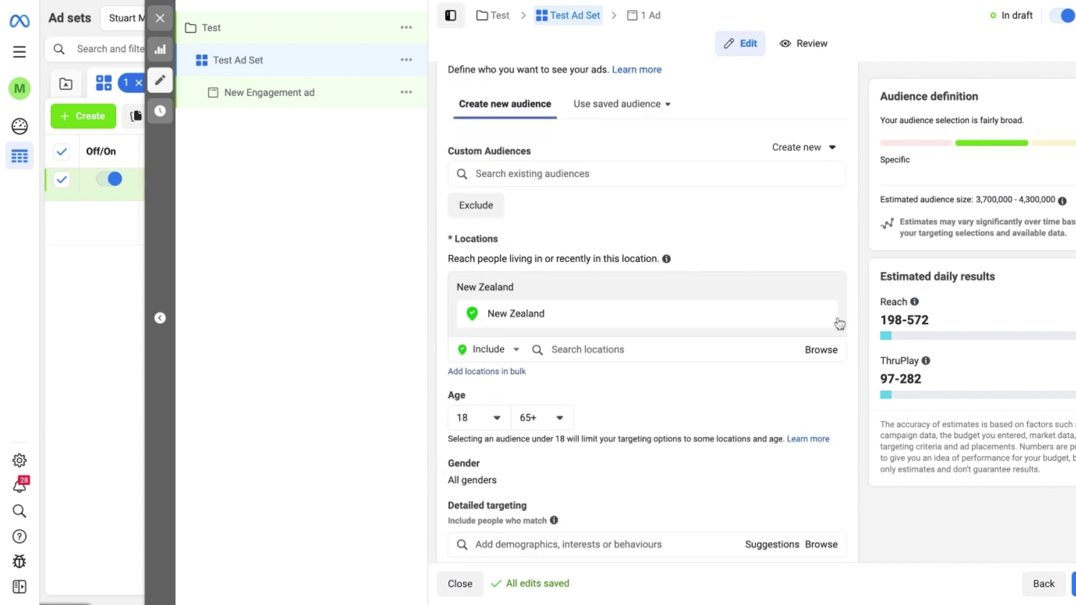
scroll(763, 279, "down", 4)
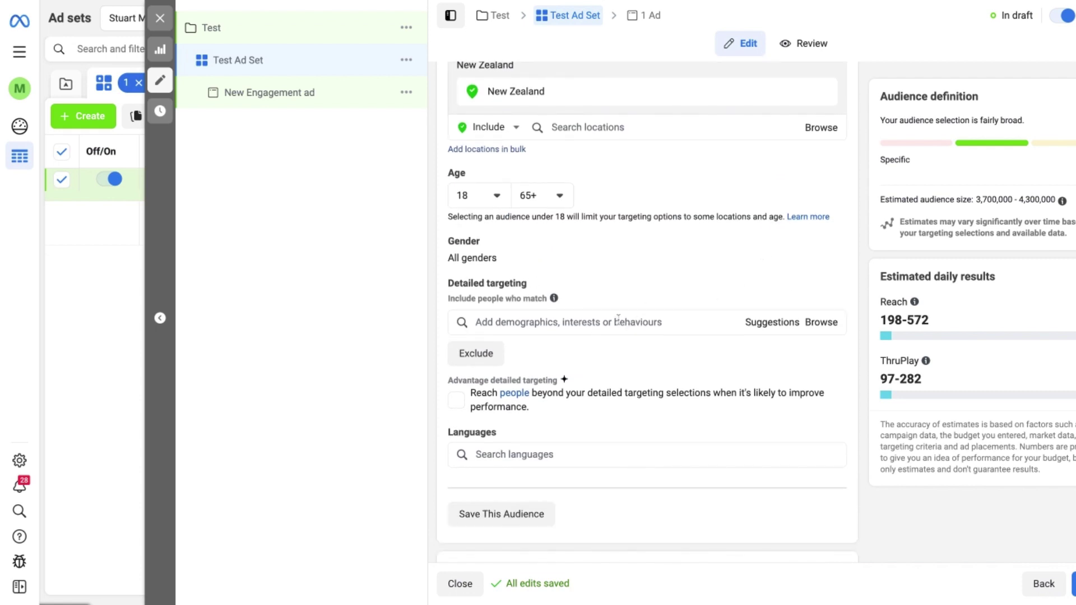
left_click(617, 322)
type("business")
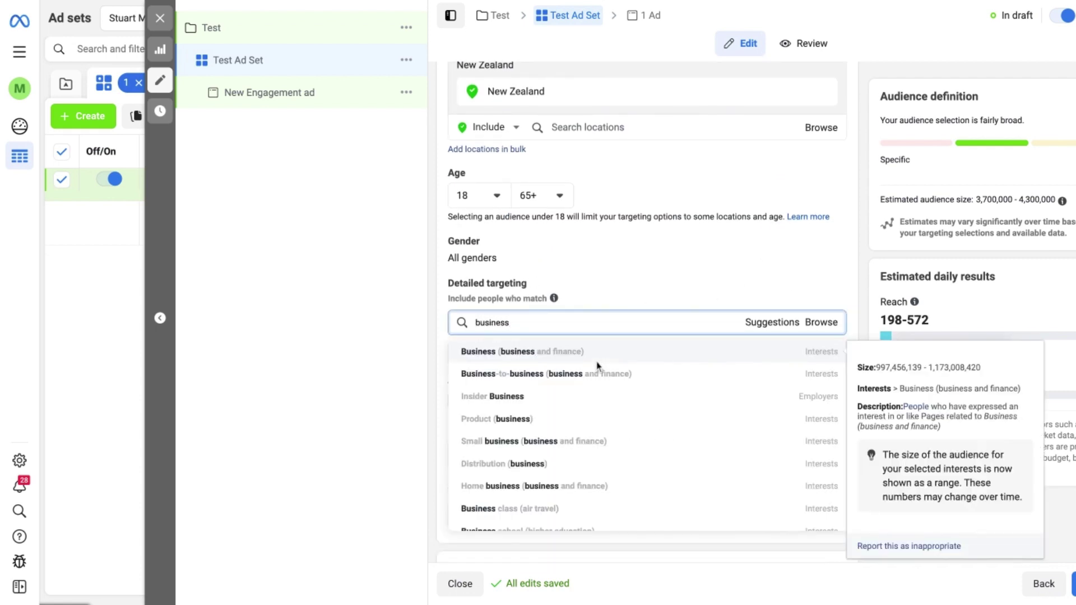
left_click(599, 354)
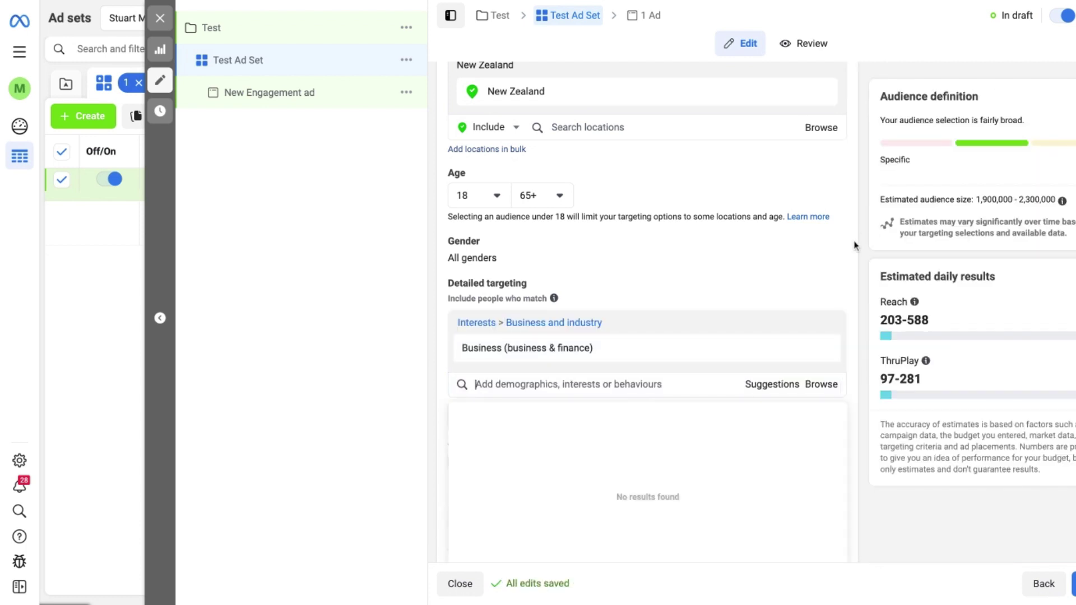
left_click(256, 96)
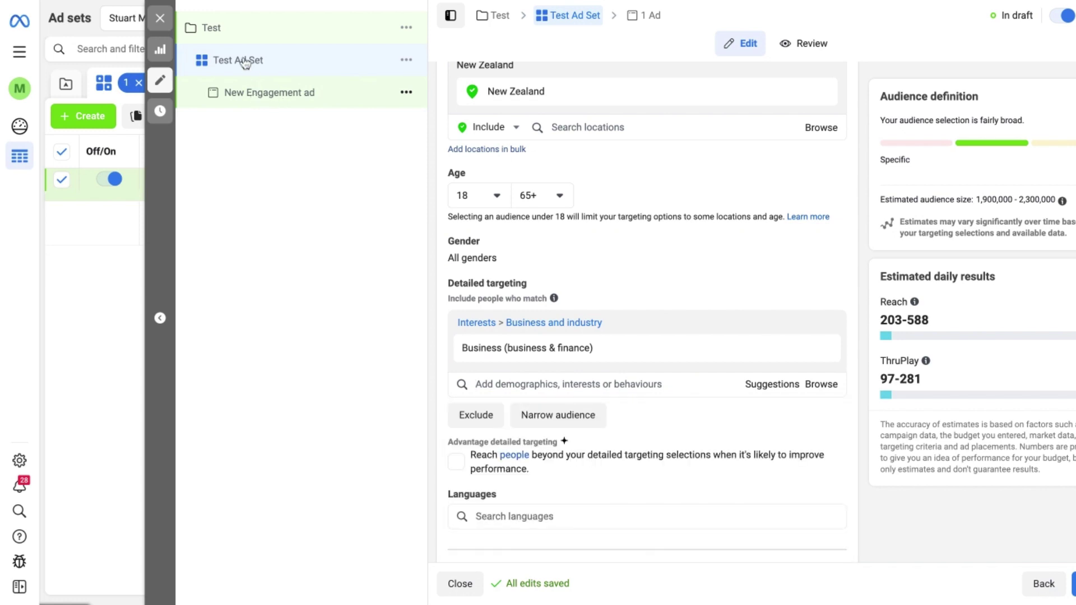
- Open the New Engagement ad and pick the third library video as its media
left_click(270, 96)
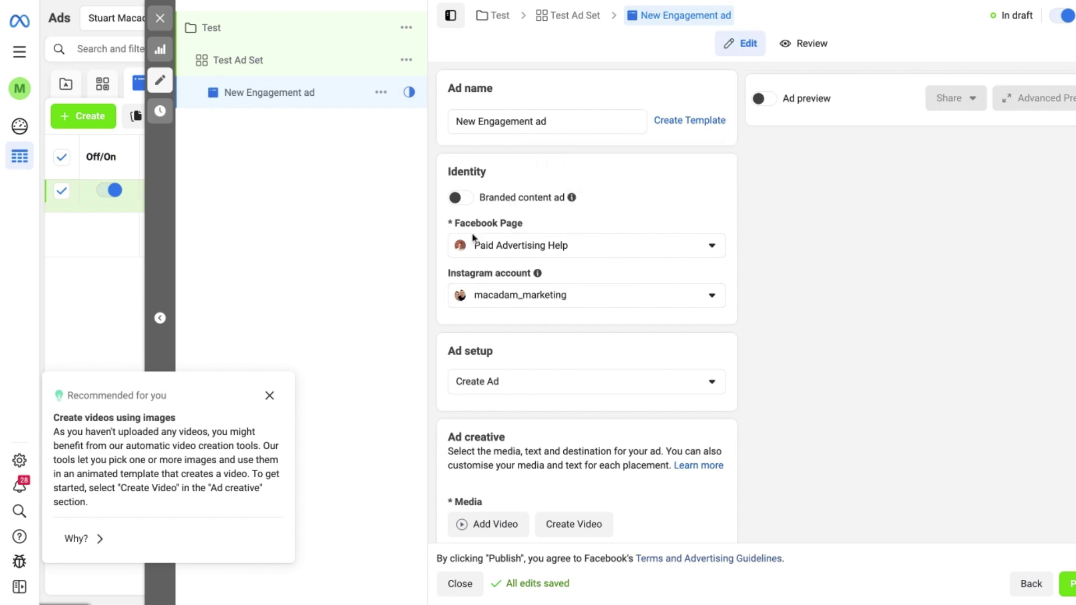
left_click(270, 395)
scroll(611, 342, "down", 4)
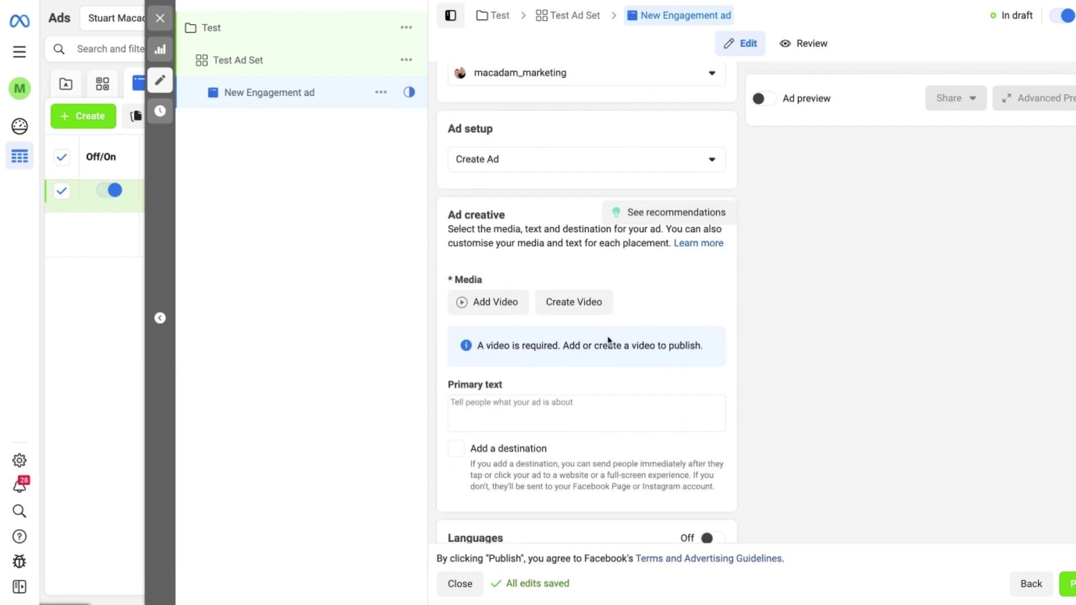
left_click(482, 305)
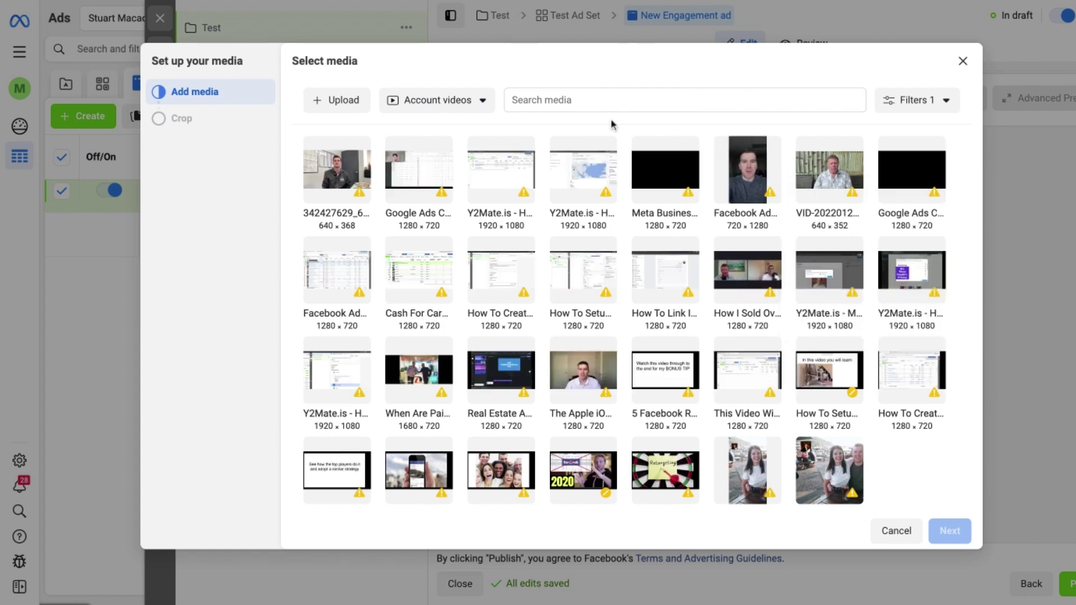
left_click(496, 185)
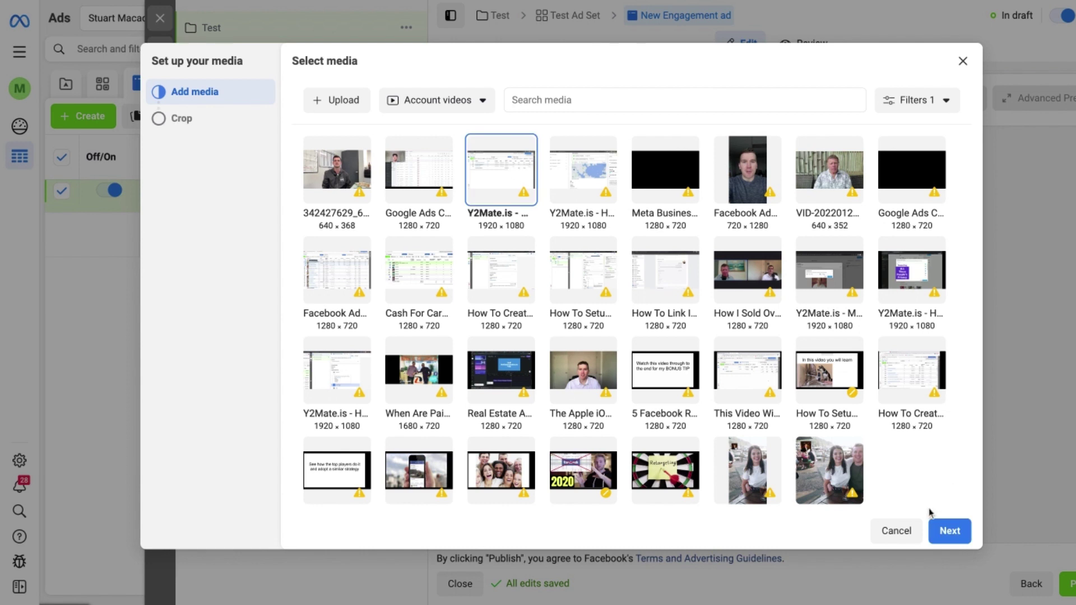
left_click(947, 532)
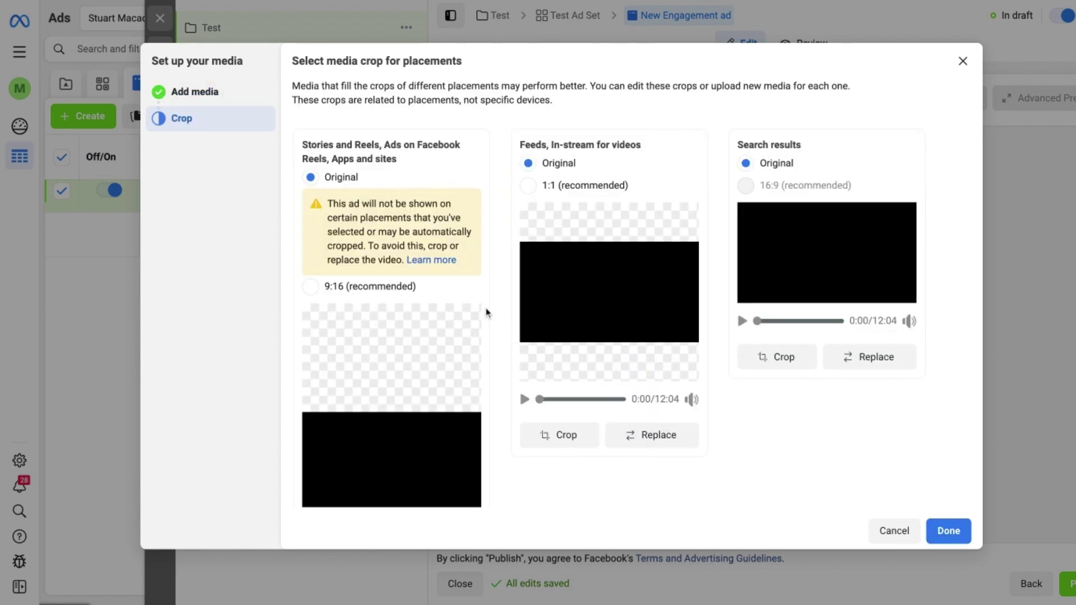
- Keep the Original crop for all 17 placements and finish the media setup
scroll(485, 310, "down", 2)
scroll(486, 310, "up", 2)
scroll(486, 310, "down", 2)
scroll(485, 312, "up", 2)
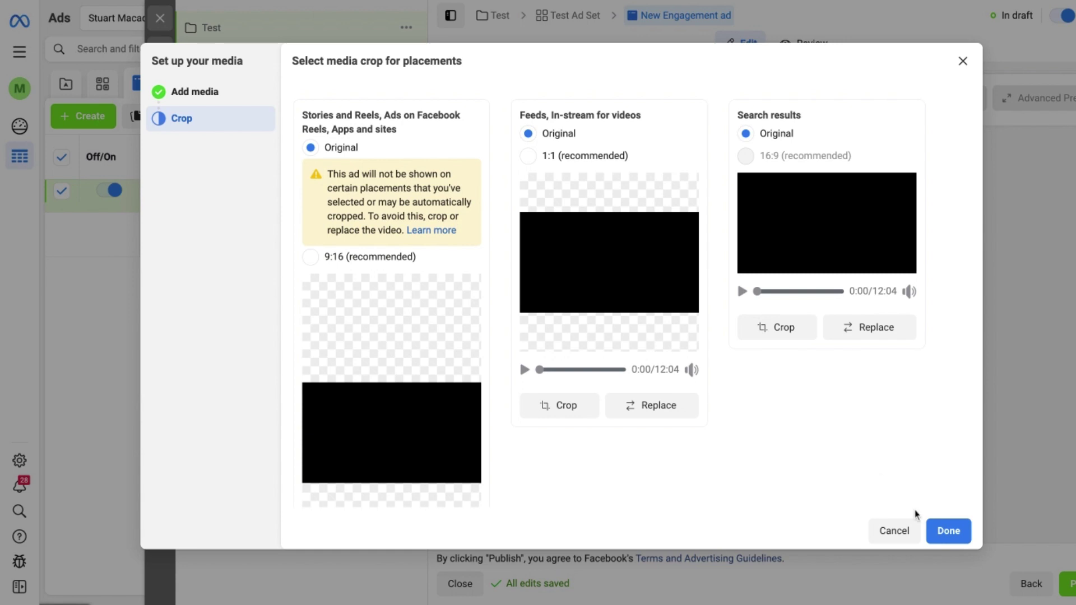
left_click(951, 535)
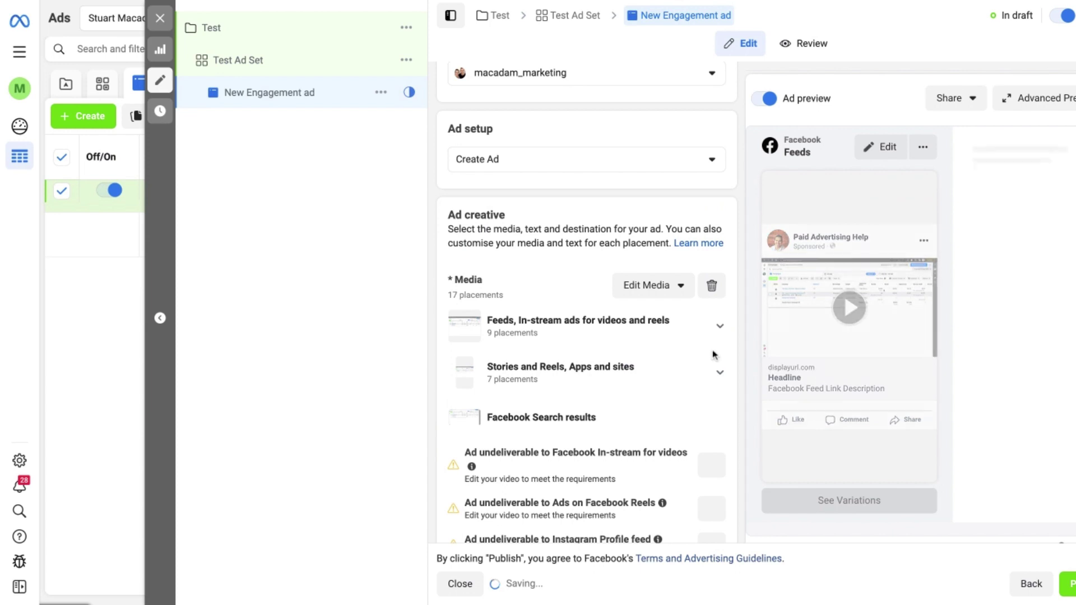
- Enter the primary text 'Have a look at how we ran ads for an electrician. Helpful for any trades person.'
scroll(700, 280, "down", 7)
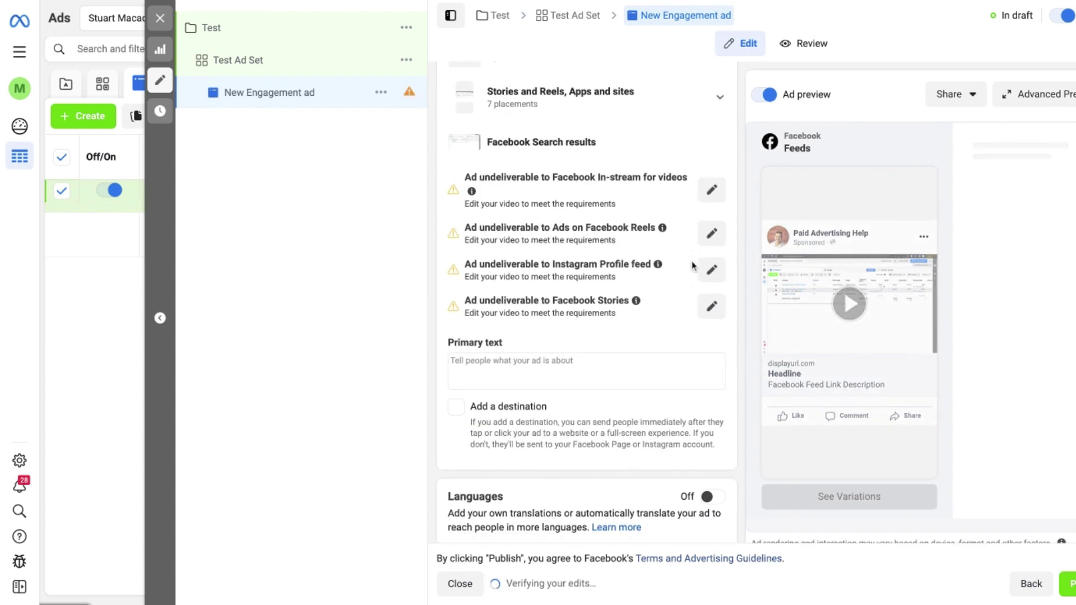
left_click(550, 269)
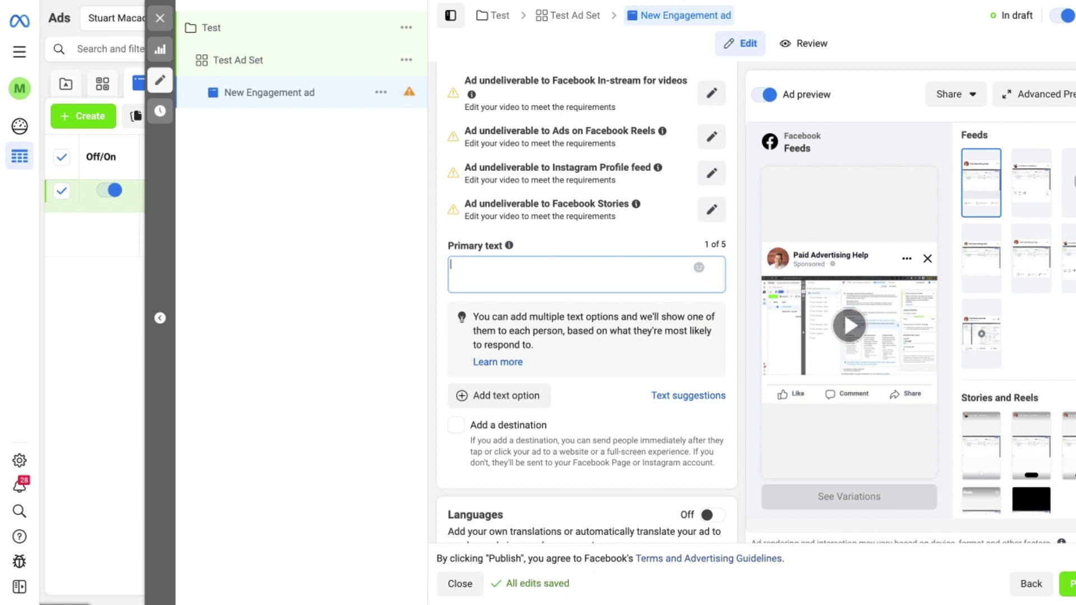
type("Have a look at how we ran ads for an electrician")
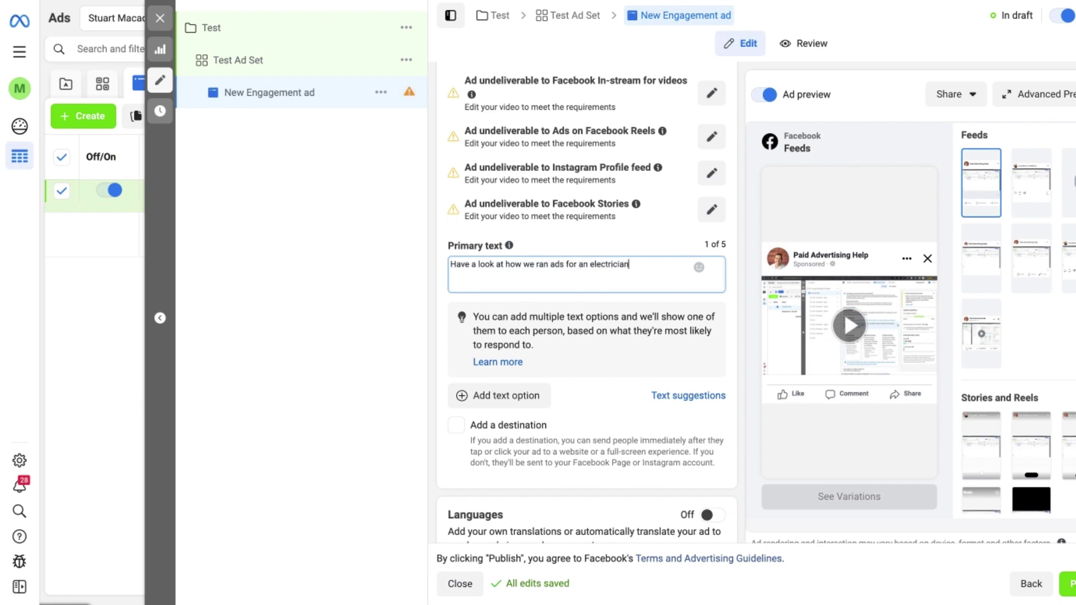
type(". Helpful for any trades person.")
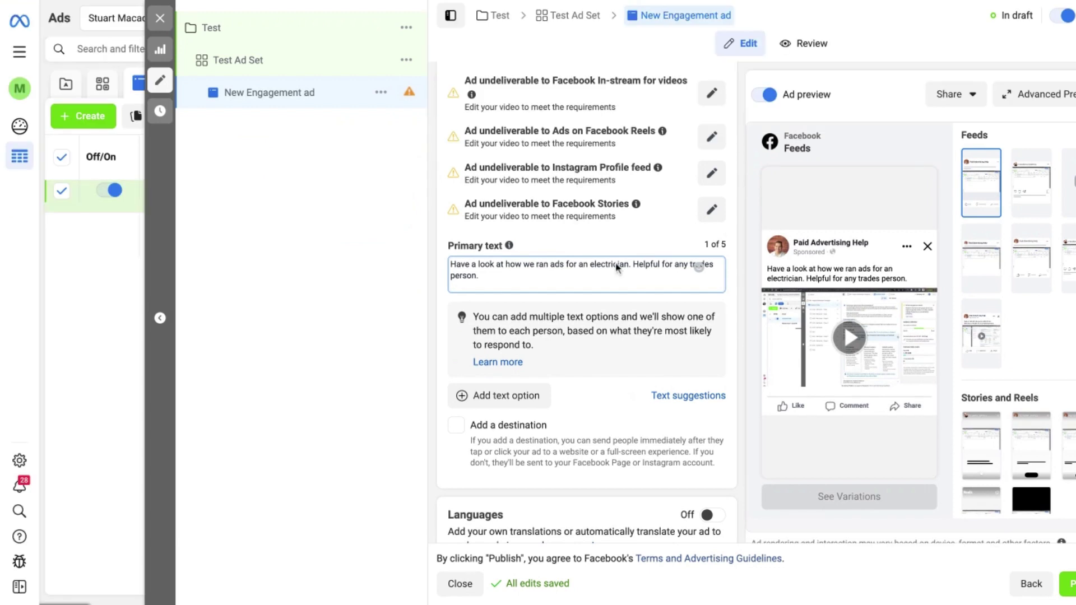
scroll(161, 170, "up", 3)
scroll(616, 268, "up", 3)
- In Edit Video, set the thumbnail to Manual and bring up the account image library
left_click(650, 230)
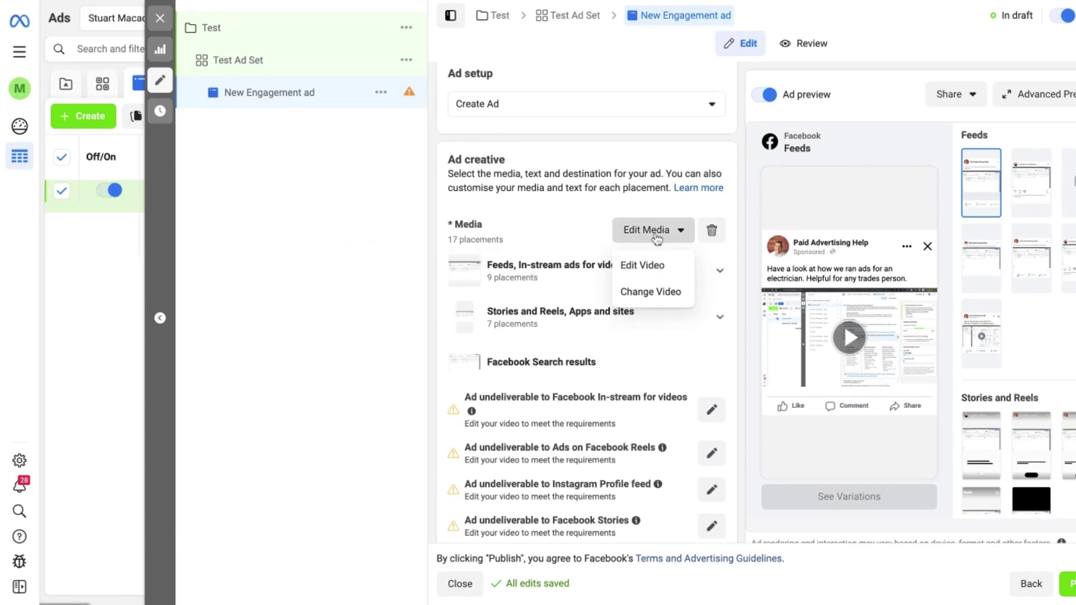
left_click(654, 271)
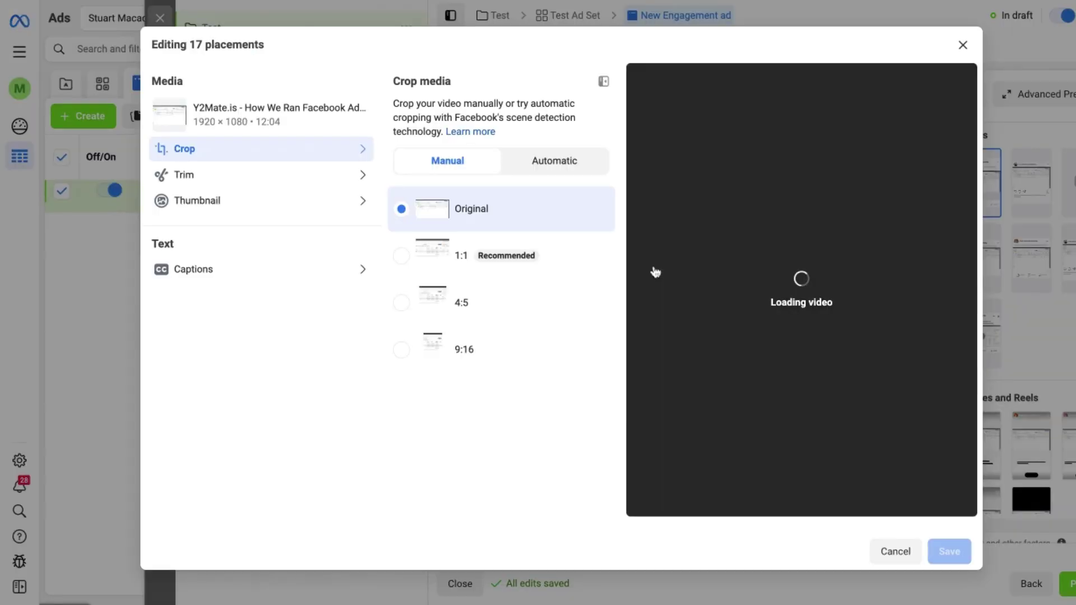
left_click(200, 203)
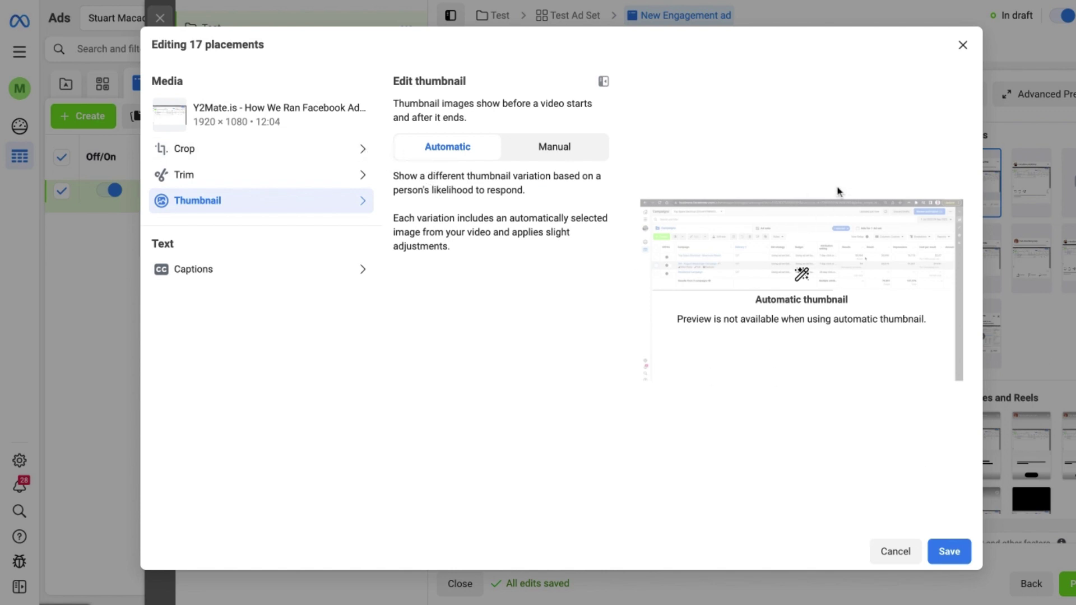
left_click(542, 160)
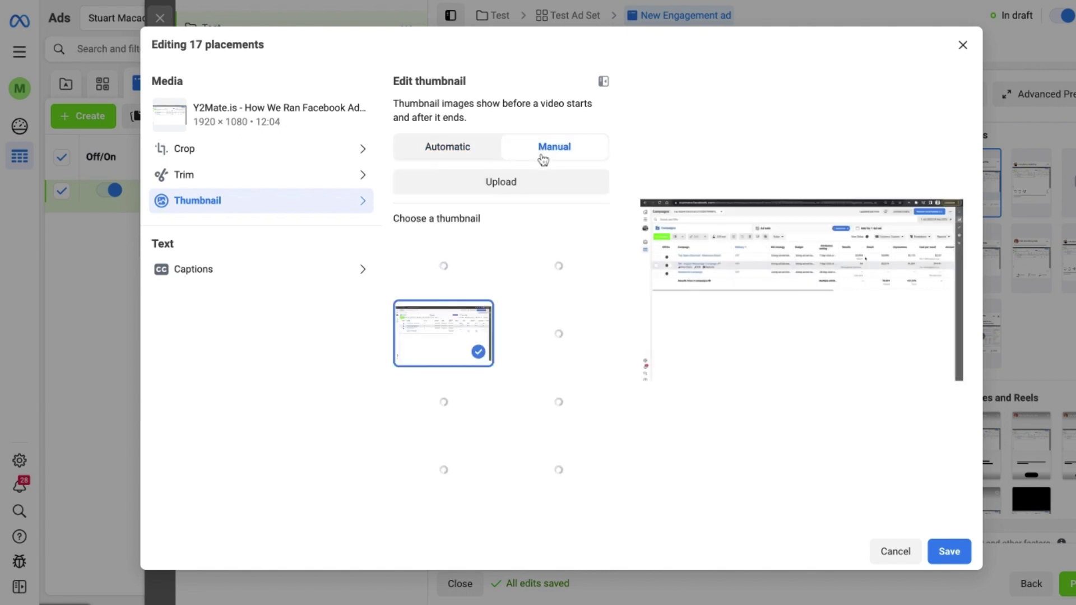
left_click(480, 188)
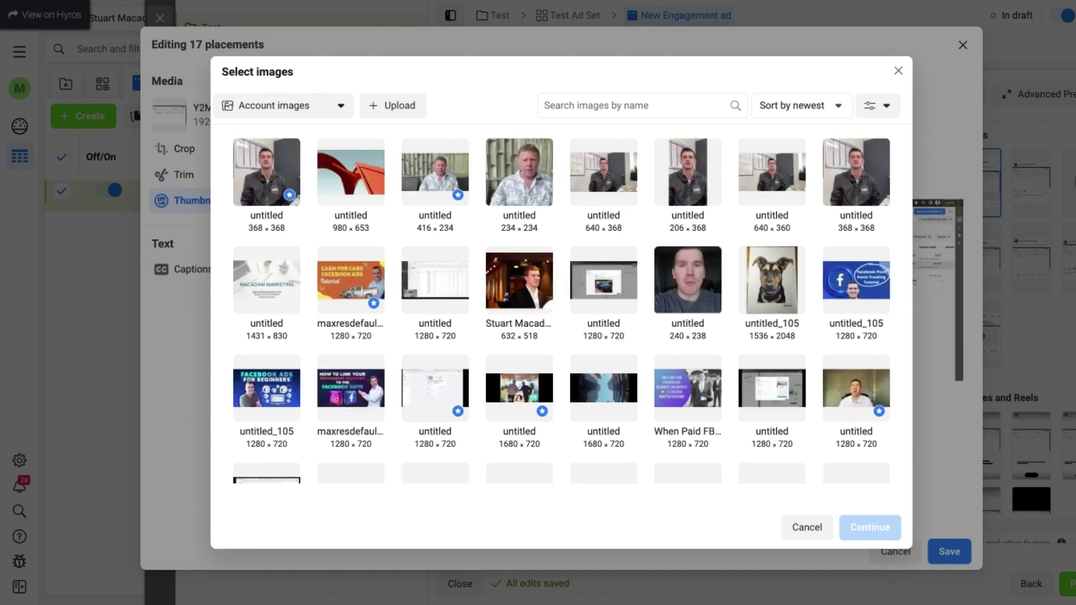
- Choose the 'Ads for an Electrical Company' image as the video thumbnail and save the 17-placement edit
scroll(561, 303, "down", 2)
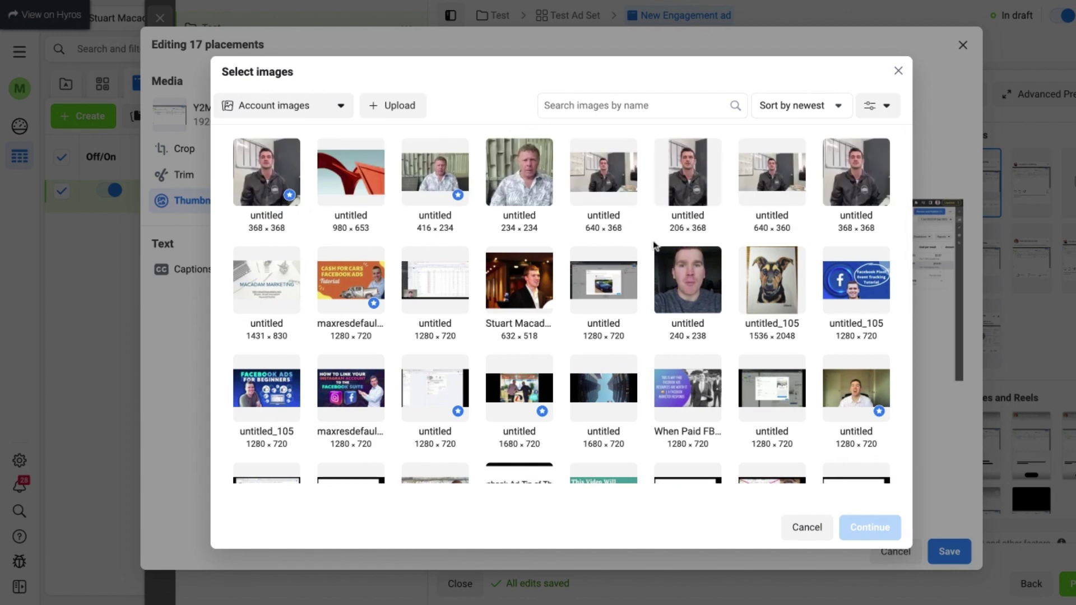
scroll(655, 245, "down", 10)
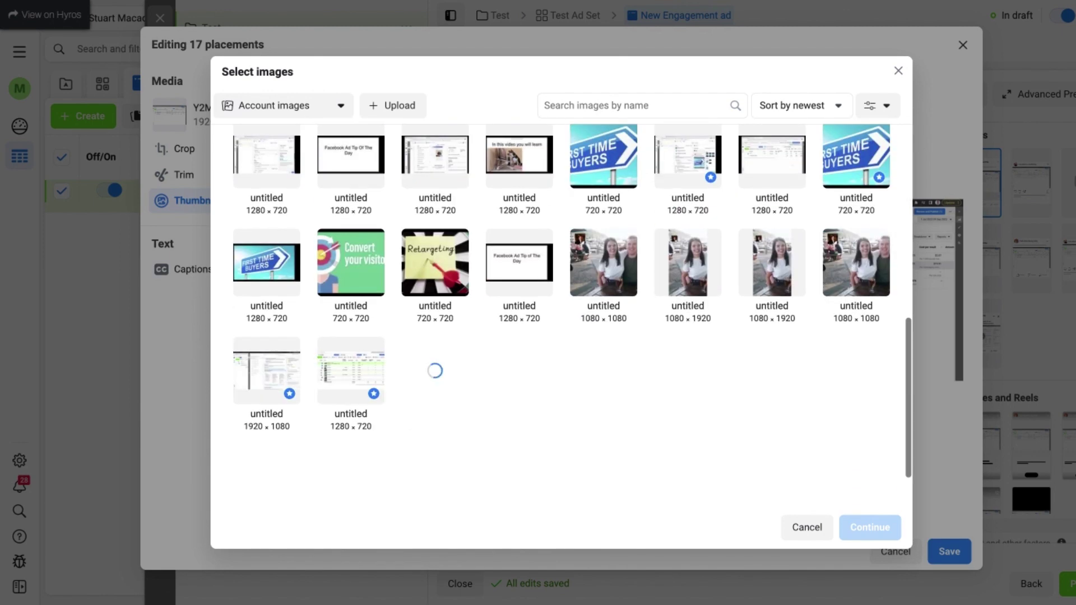
scroll(571, 303, "down", 1)
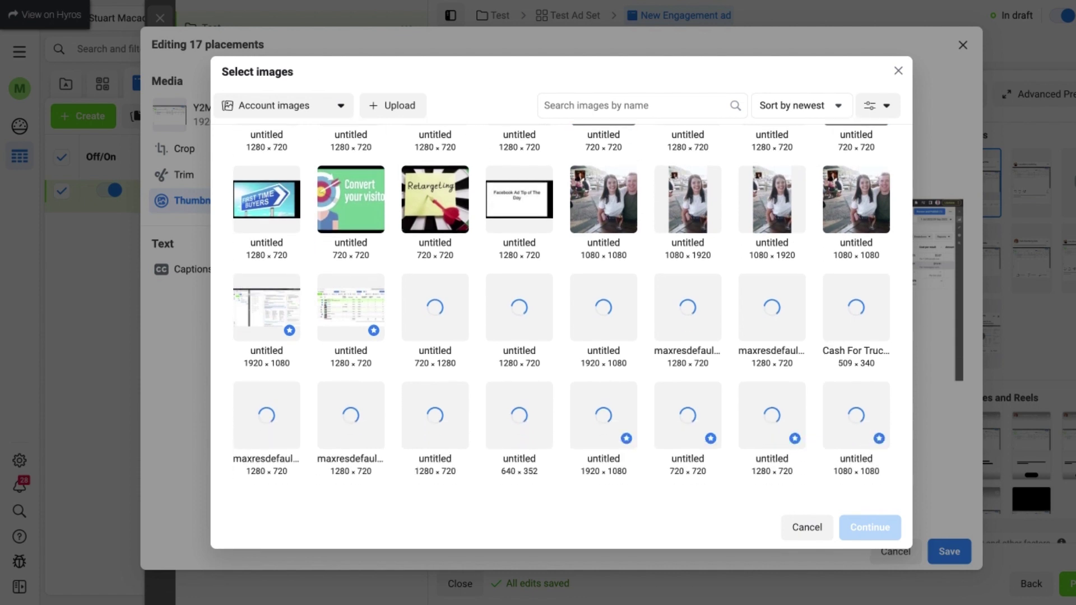
scroll(572, 303, "down", 3)
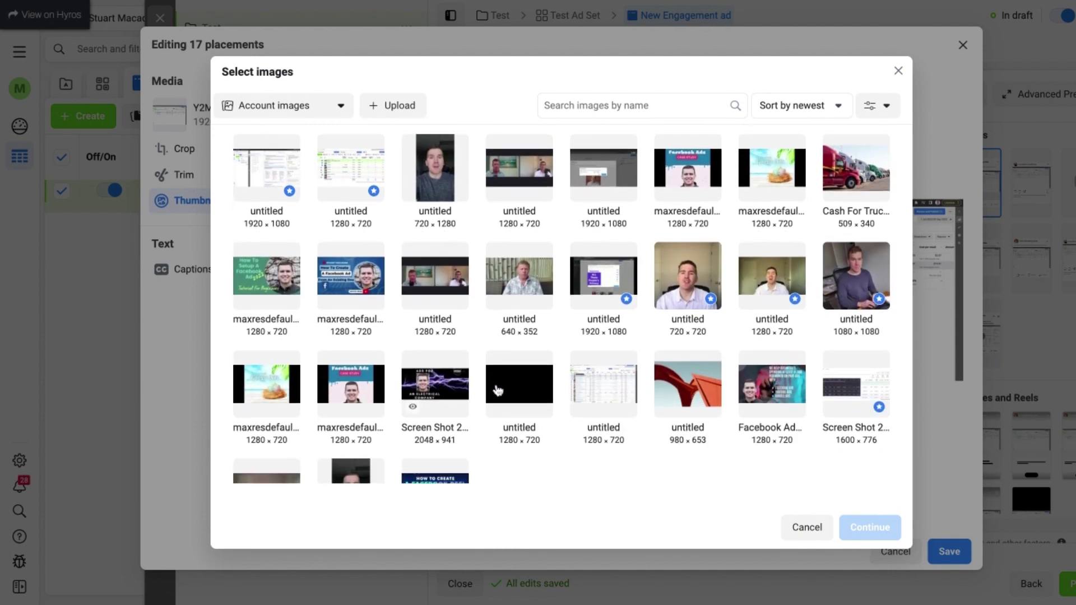
left_click(437, 386)
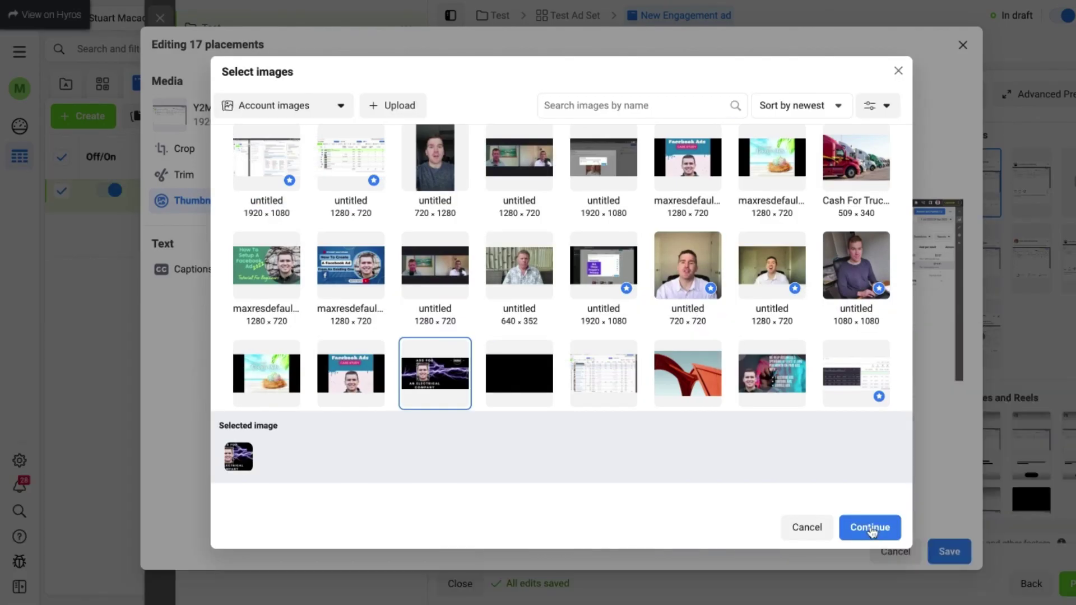
left_click(1047, 570)
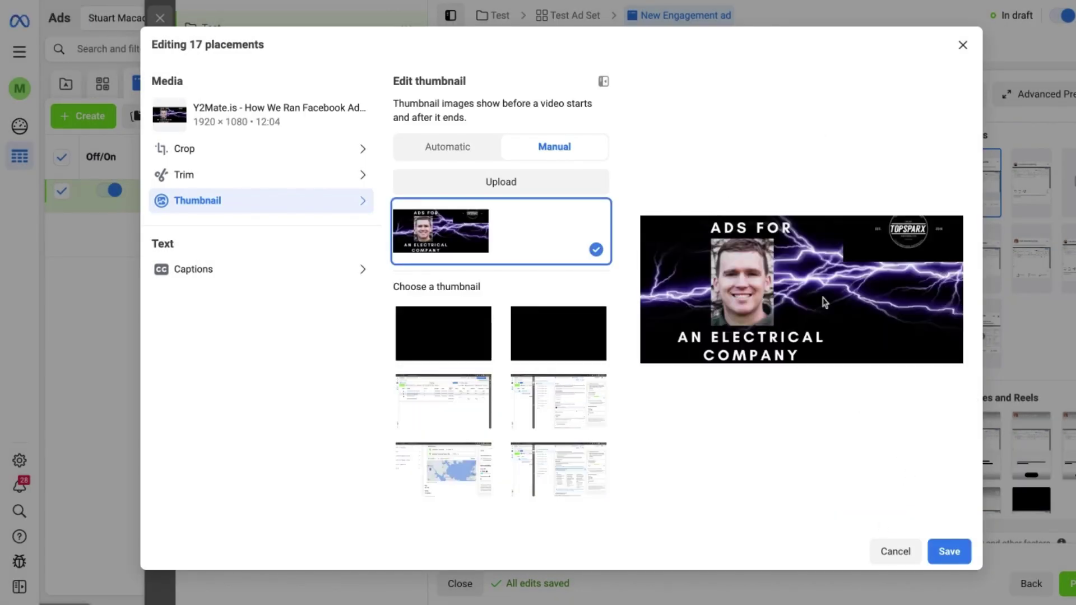
left_click(947, 554)
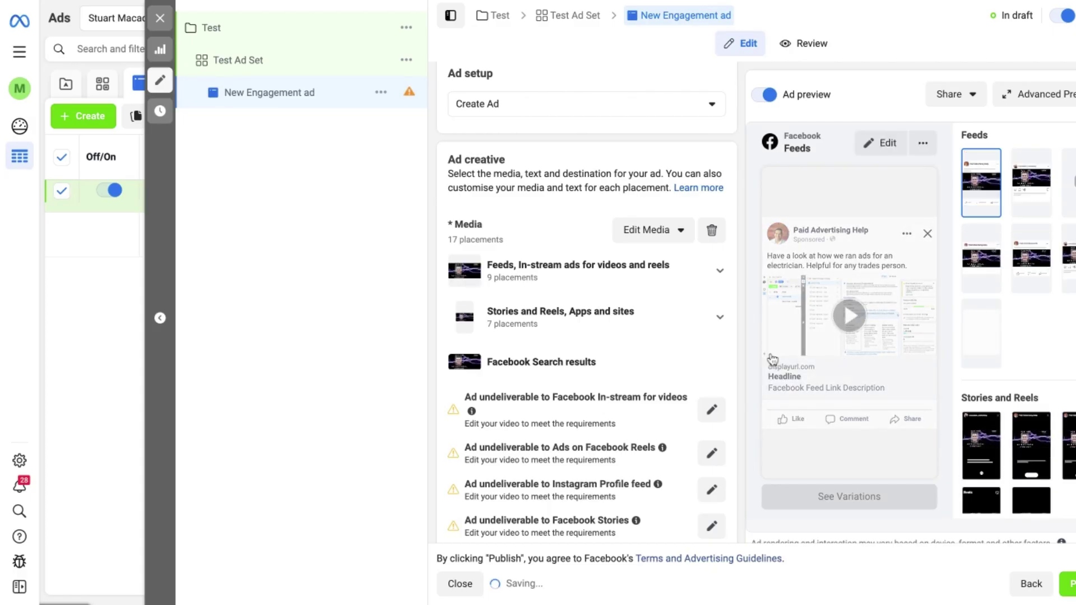
- Enable Website events tracking with the Paid Advertising Help Final pixel
scroll(942, 282, "down", 2)
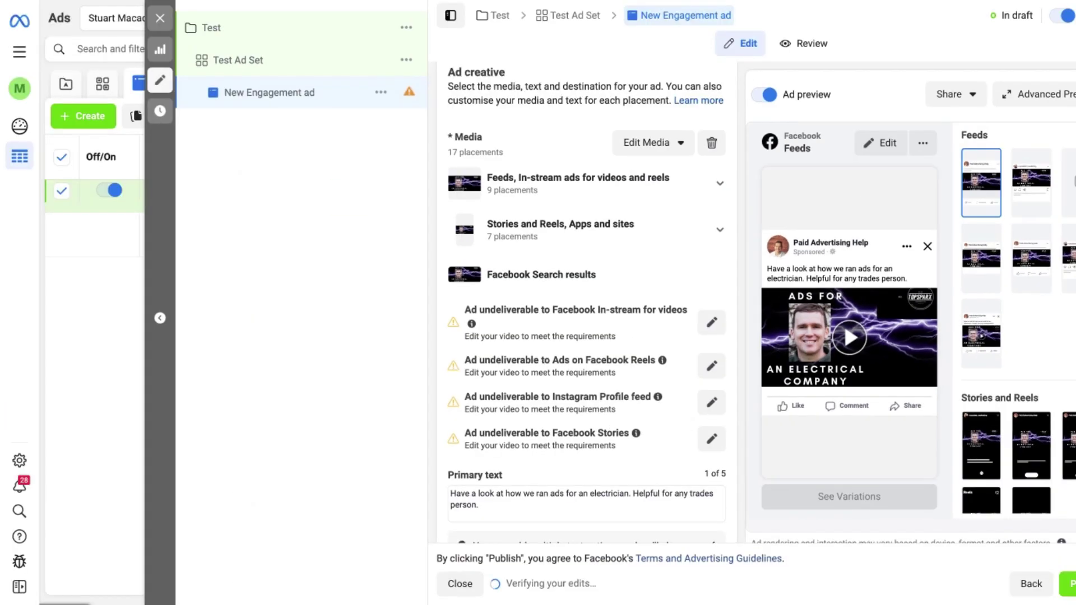
scroll(659, 314, "down", 8)
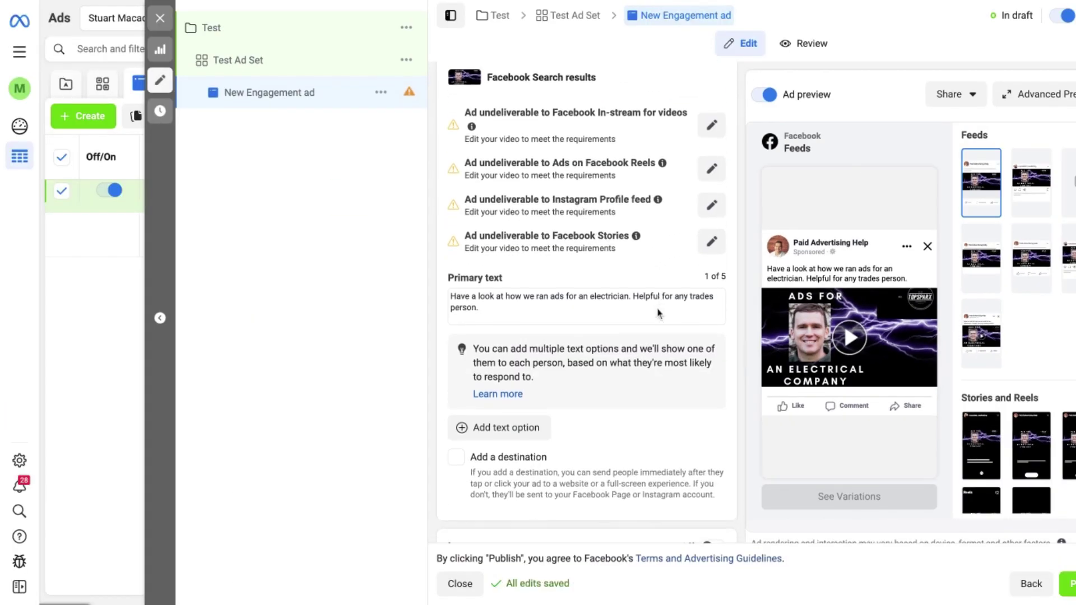
scroll(589, 278, "down", 1)
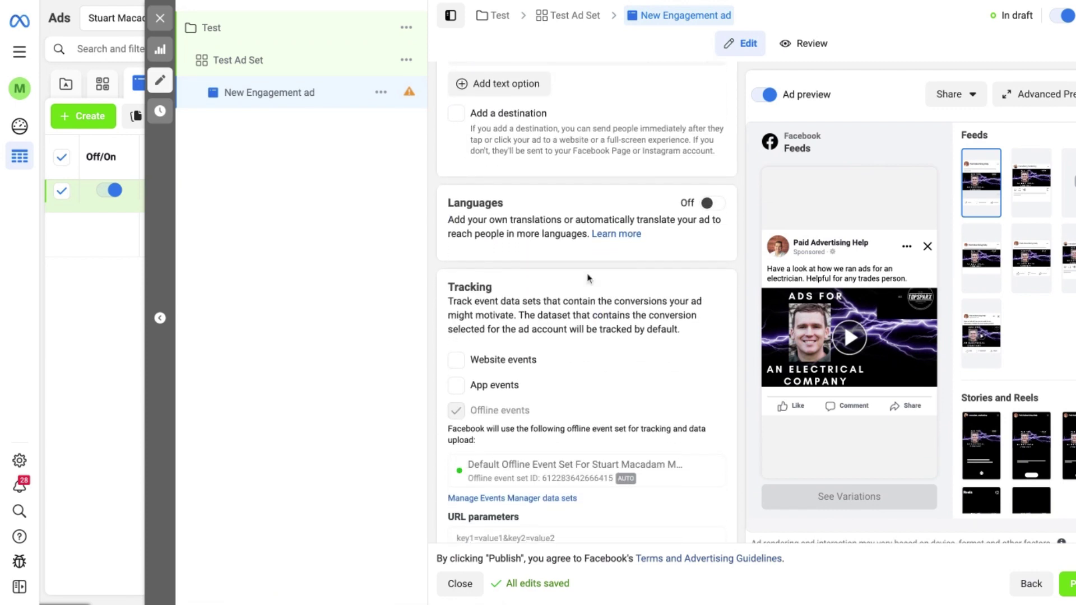
left_click(457, 360)
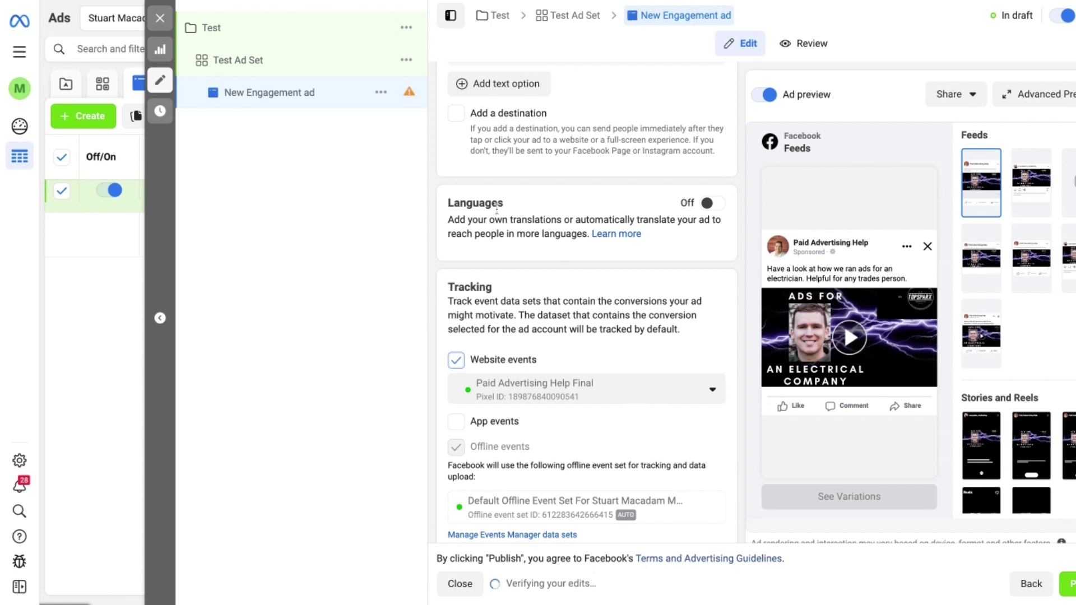
scroll(497, 210, "up", 1)
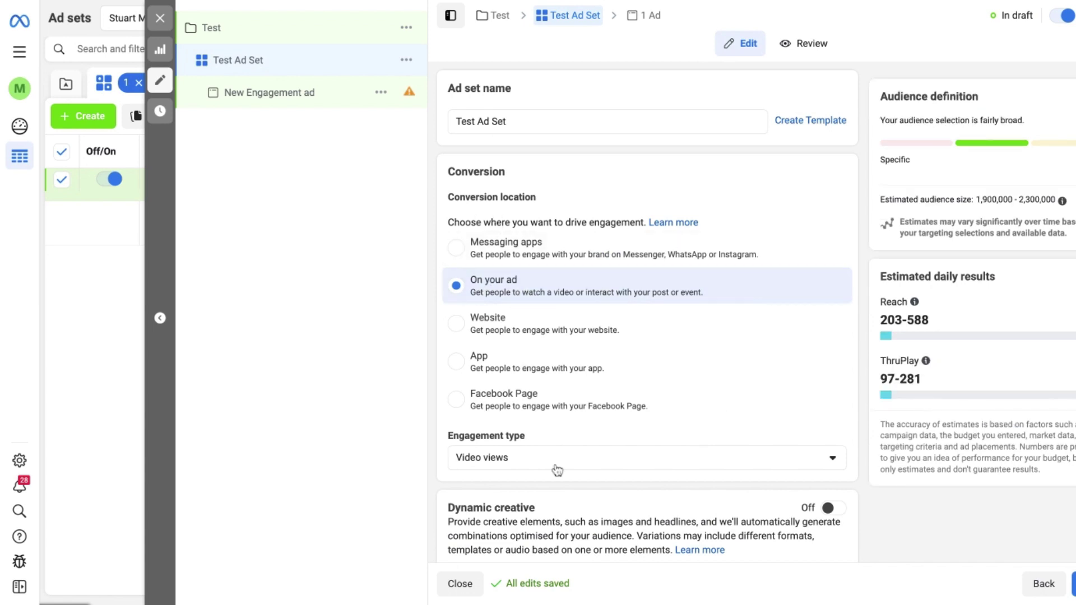
- Scroll through the Test Ad Set settings to check Advantage+ placements and ThruPlay optimisation
scroll(716, 356, "down", 6)
scroll(717, 355, "down", 10)
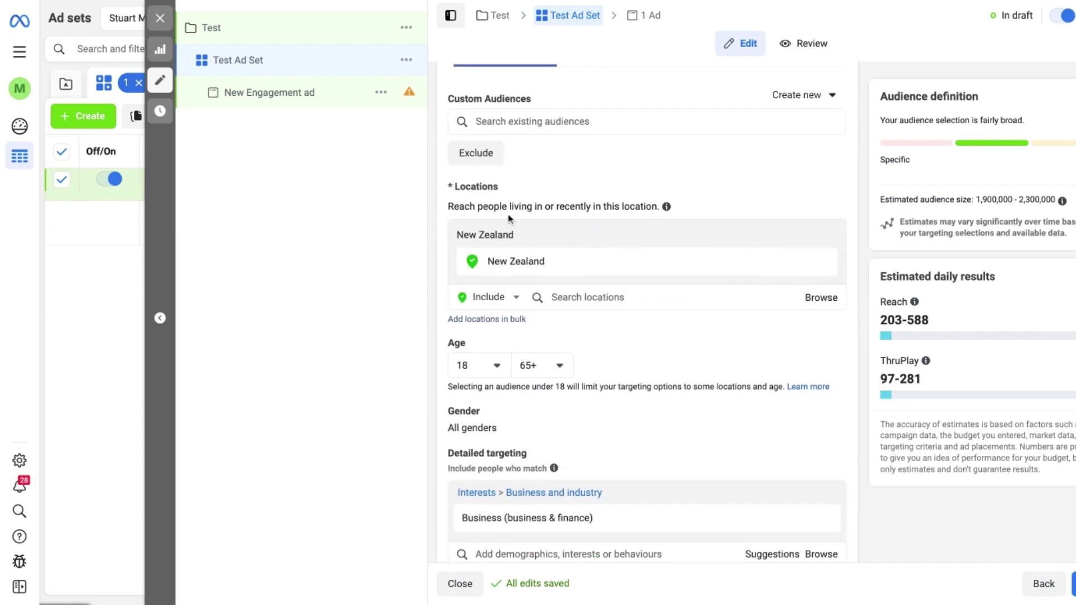
scroll(699, 397, "down", 5)
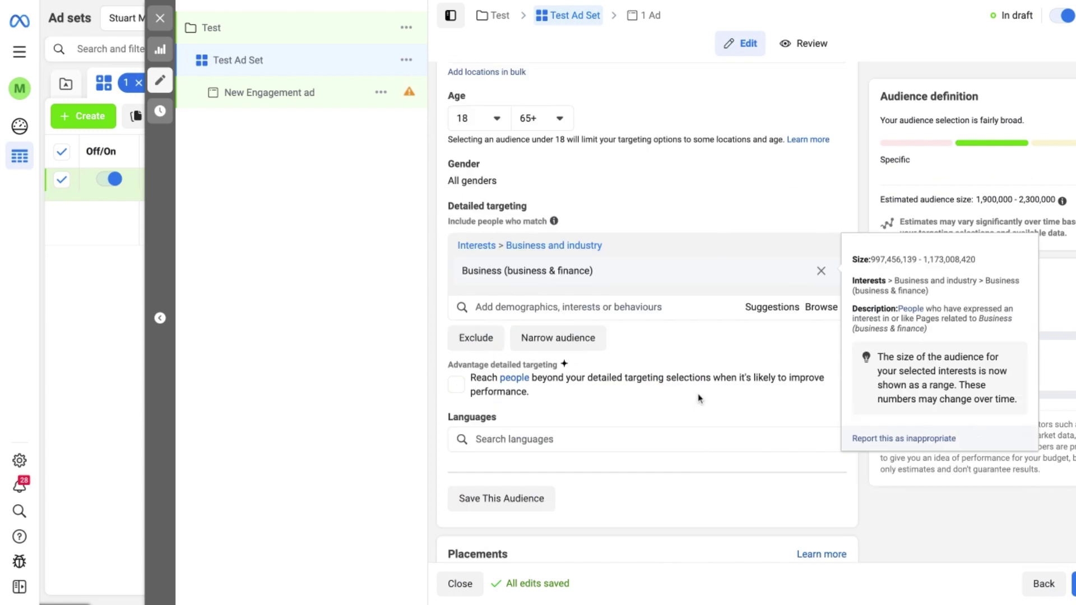
scroll(699, 397, "down", 5)
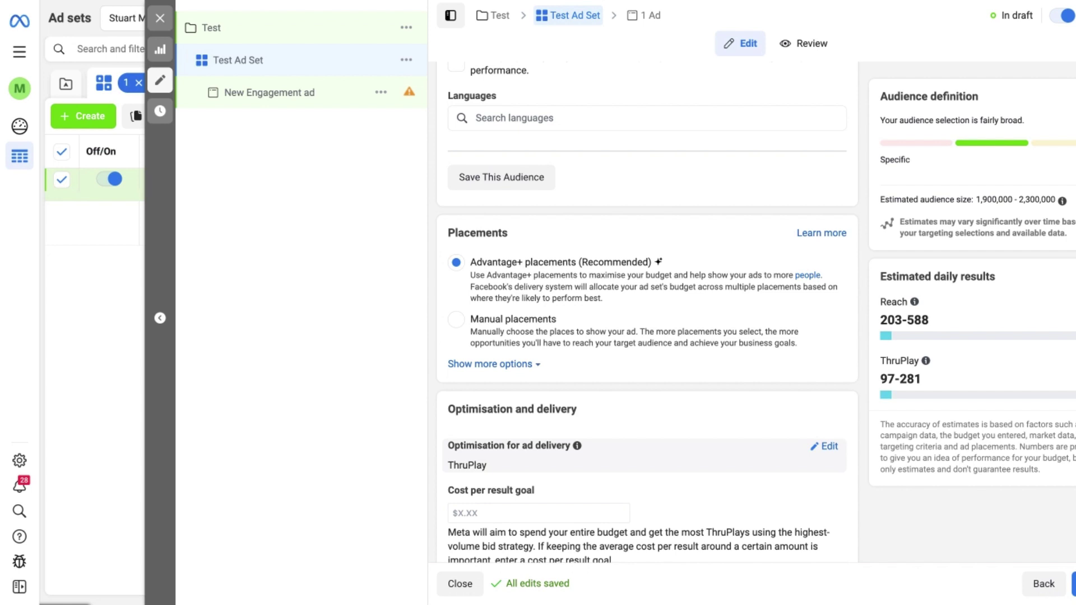
- Select the New Engagement ad in the campaign tree
left_click(312, 94)
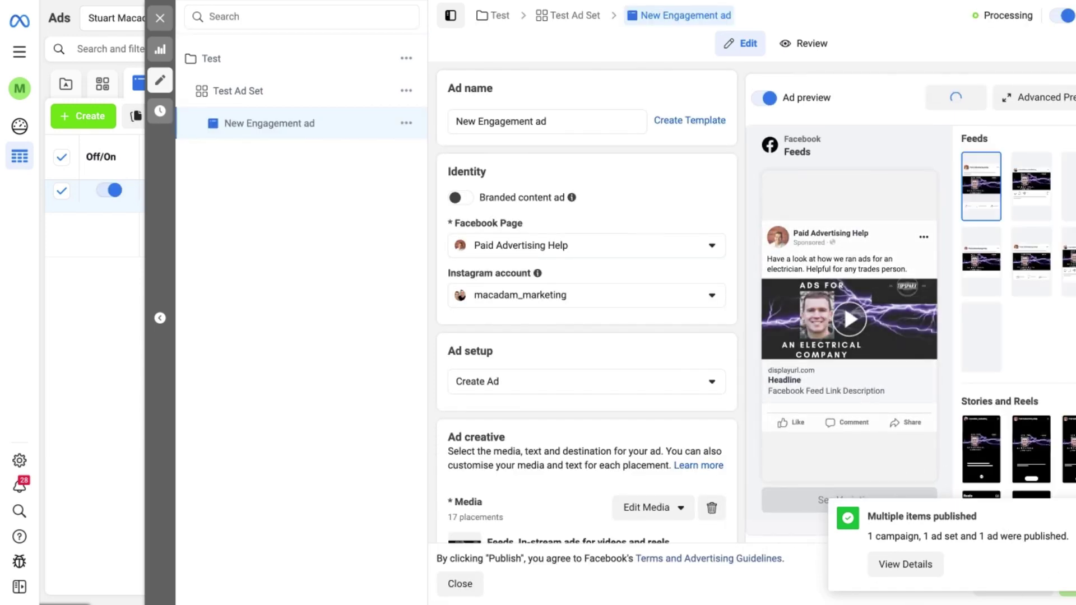
- Close the editor panel to return to the Ads table
left_click(169, 21)
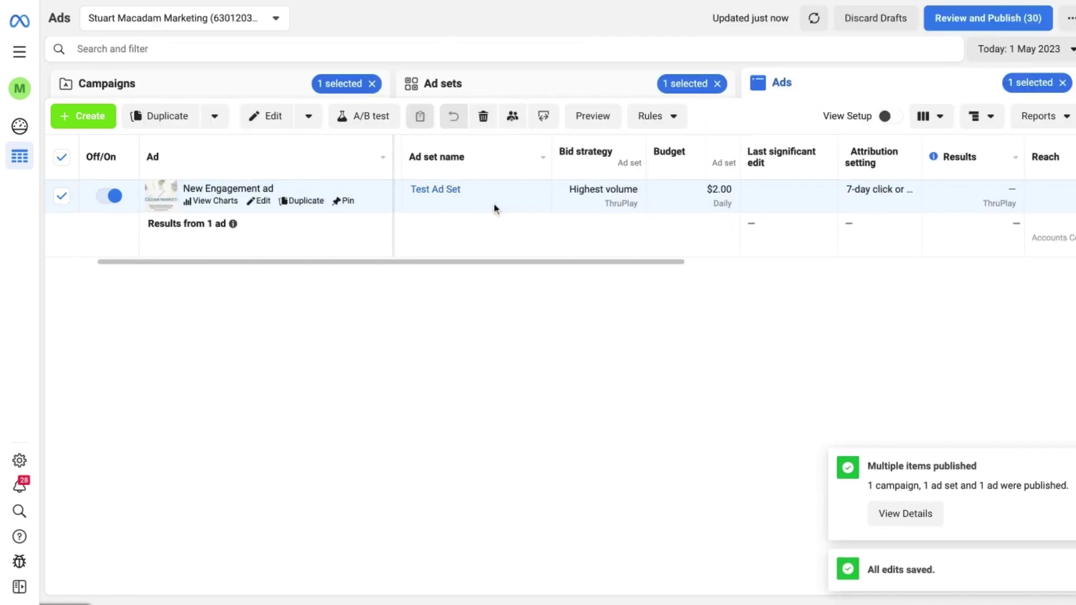